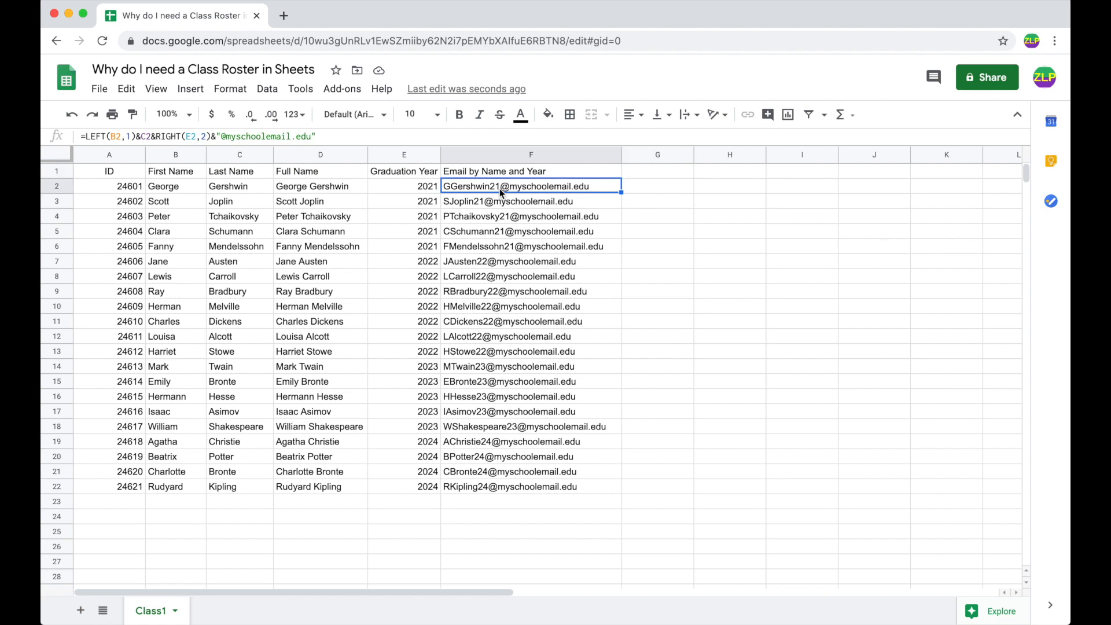
Examine the email formula in F2, the name and year cells it draws on, and its copies in the rows below
key(Left)
key(Left)
key(Left)
key(Left)
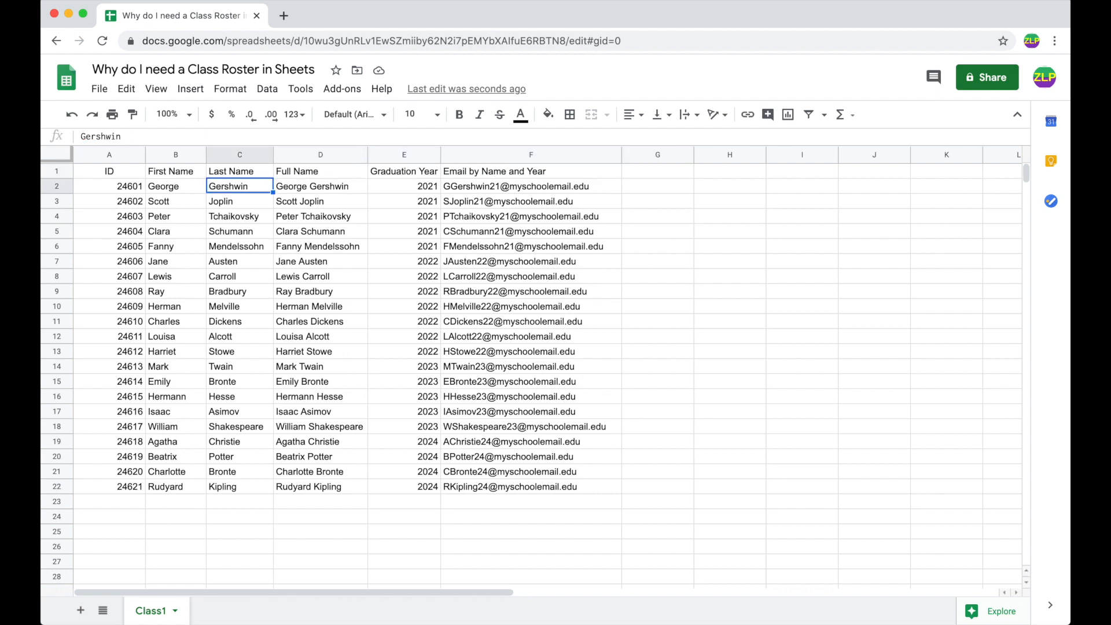
key(Right)
key(Right)
key(Right)
key(Right)
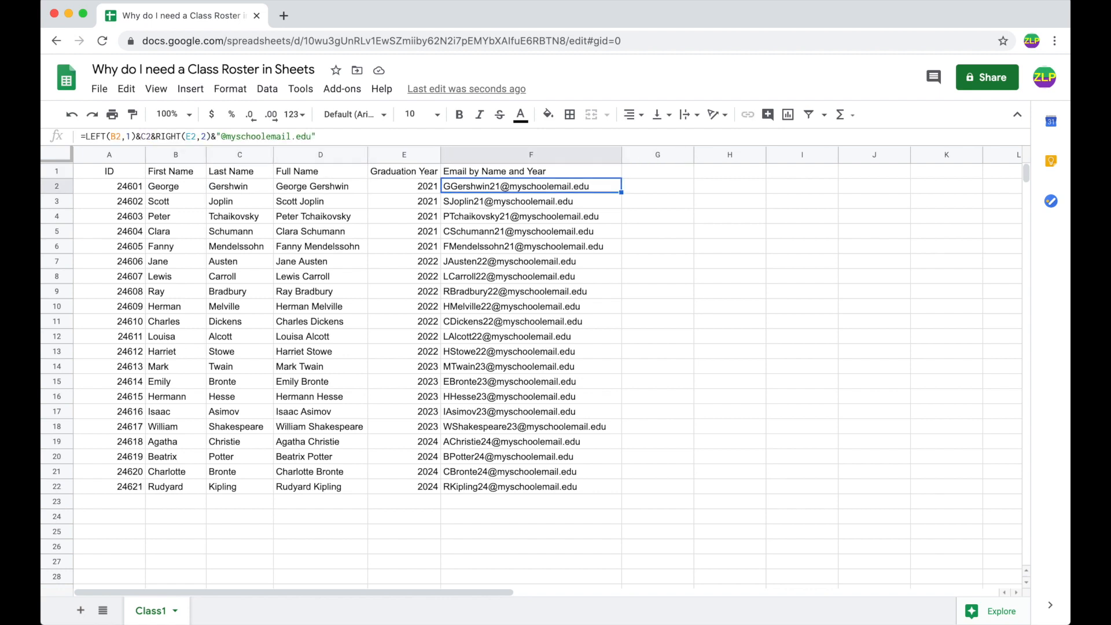
key(Down)
key(Down)
key(Down)
key(Up)
key(Up)
key(Up)
key(Down)
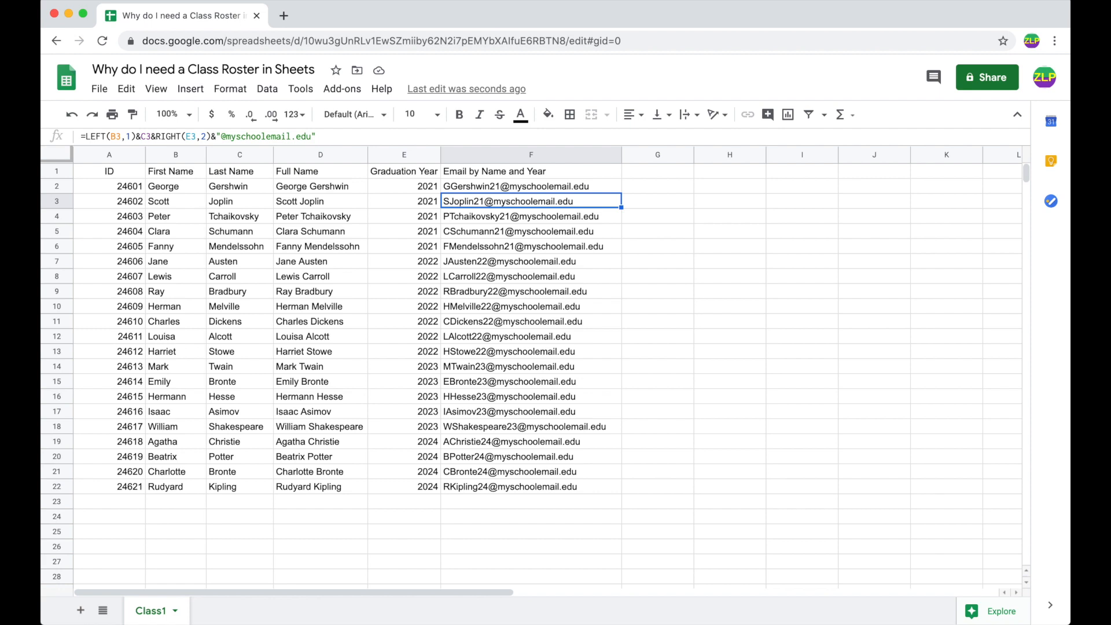
key(Up)
key(Up)
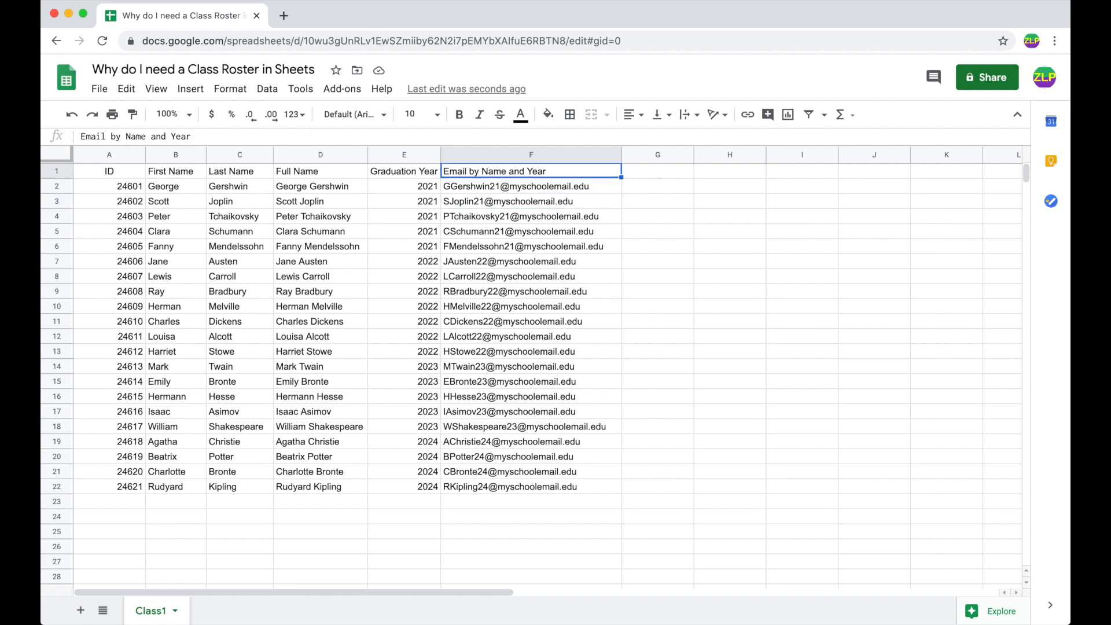
Review the existing column headers in row 1 of the roster
key(Left)
key(Left)
key(Left)
key(Left)
key(Left)
key(Right)
key(Right)
key(Right)
key(Right)
key(Right)
Add the header "Email Link" in cell G1
key(Right)
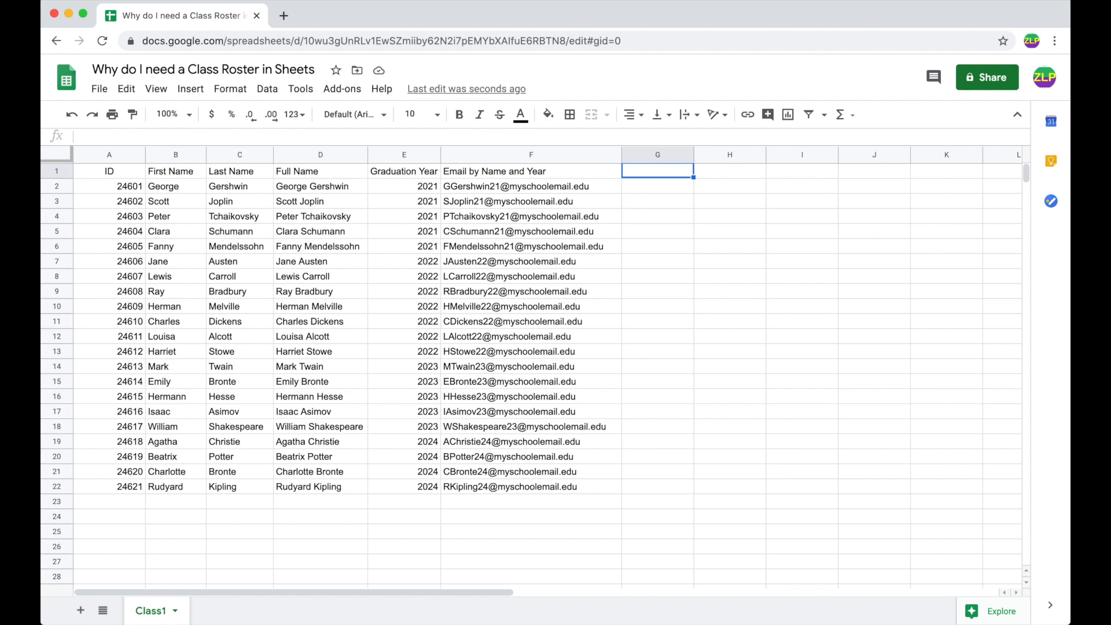
text(Emal)
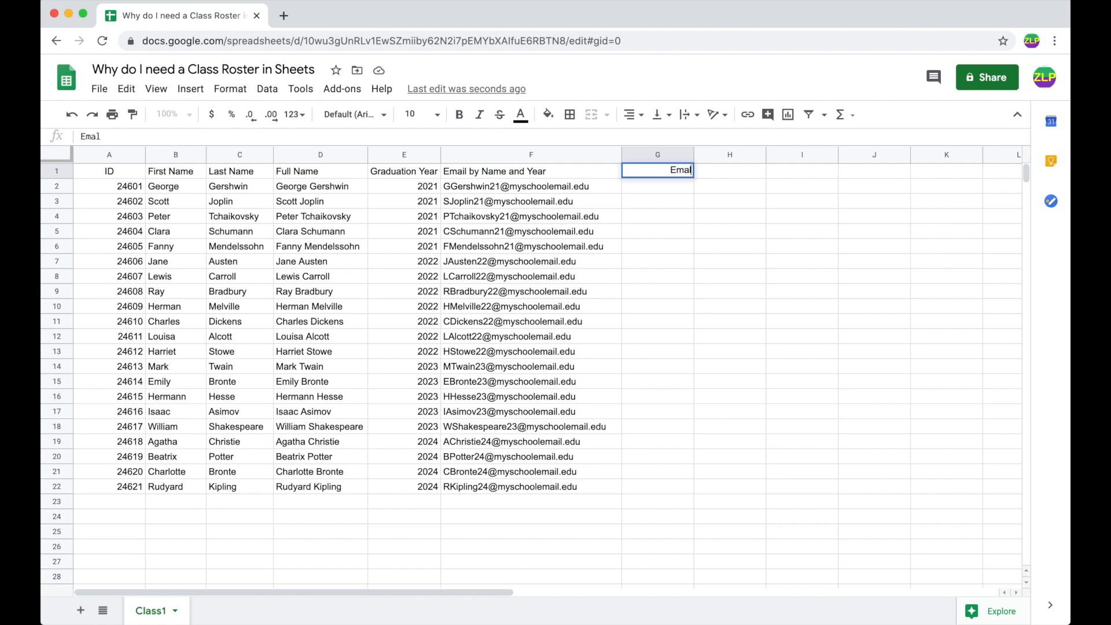
key(BackSpace)
text(il Link)
key(Return)
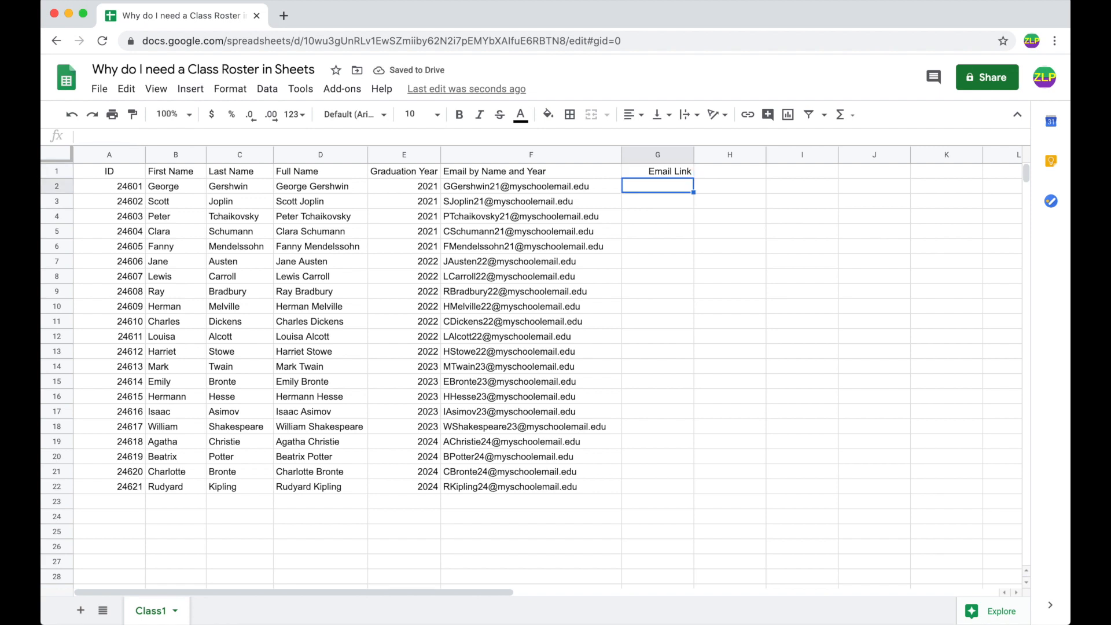
Write the function name HYPERLINK as a note in cell D25 below the roster
click(527, 188)
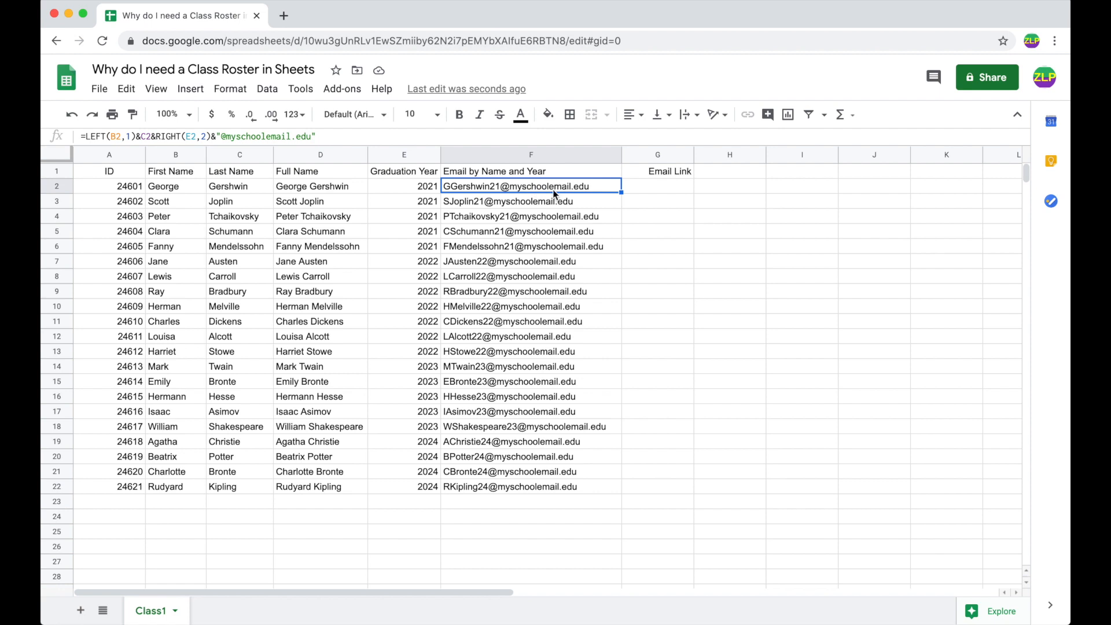
click(674, 189)
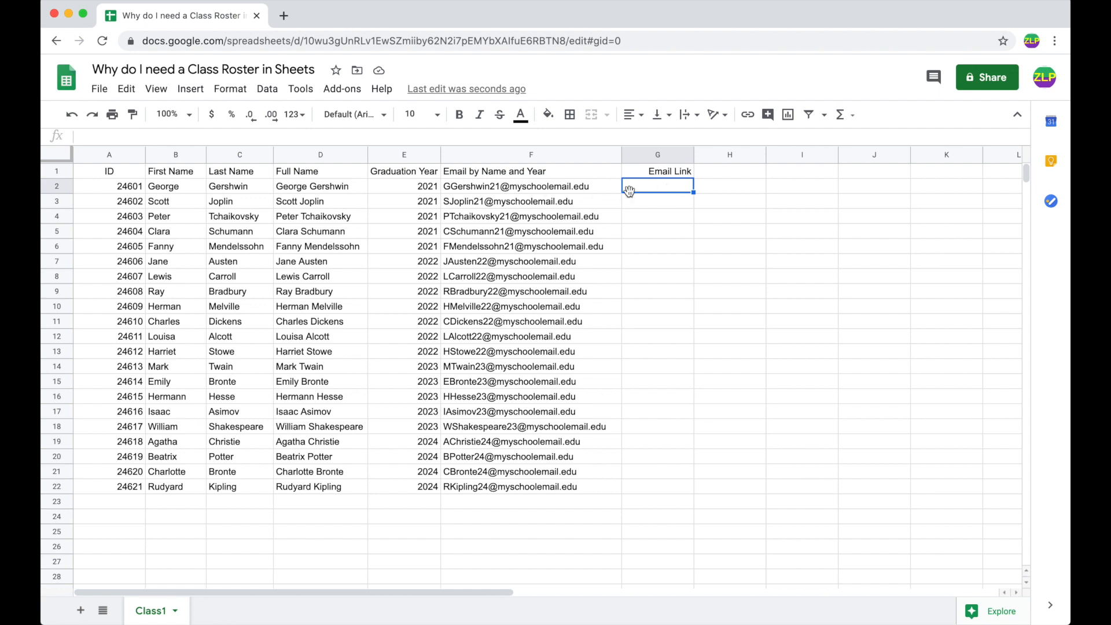
click(295, 536)
text(HY)
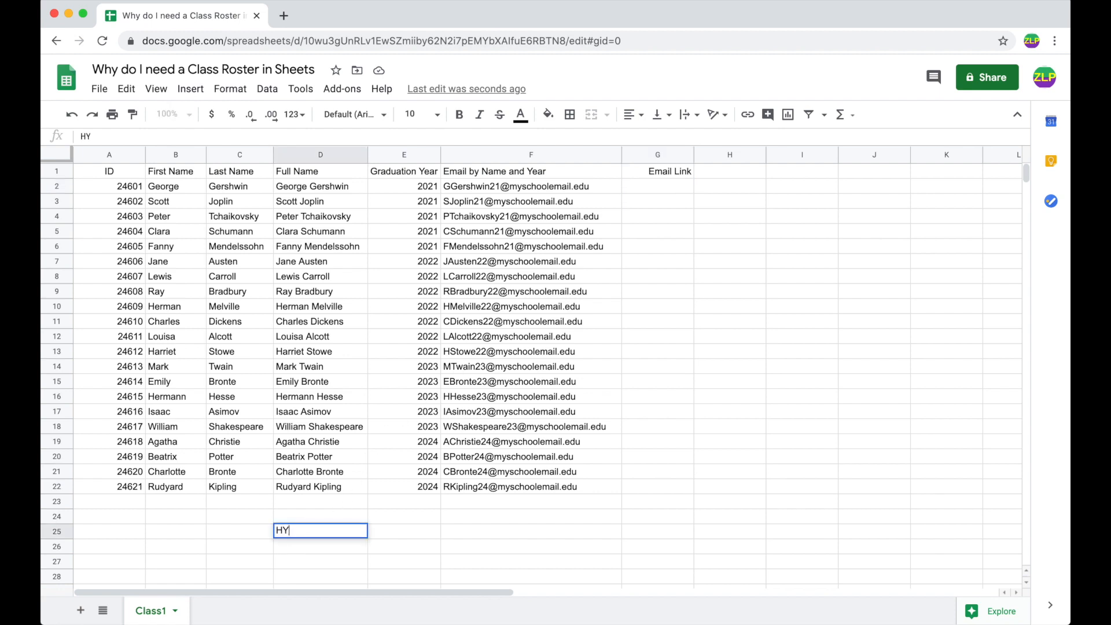
text(PERLINK)
key(Return)
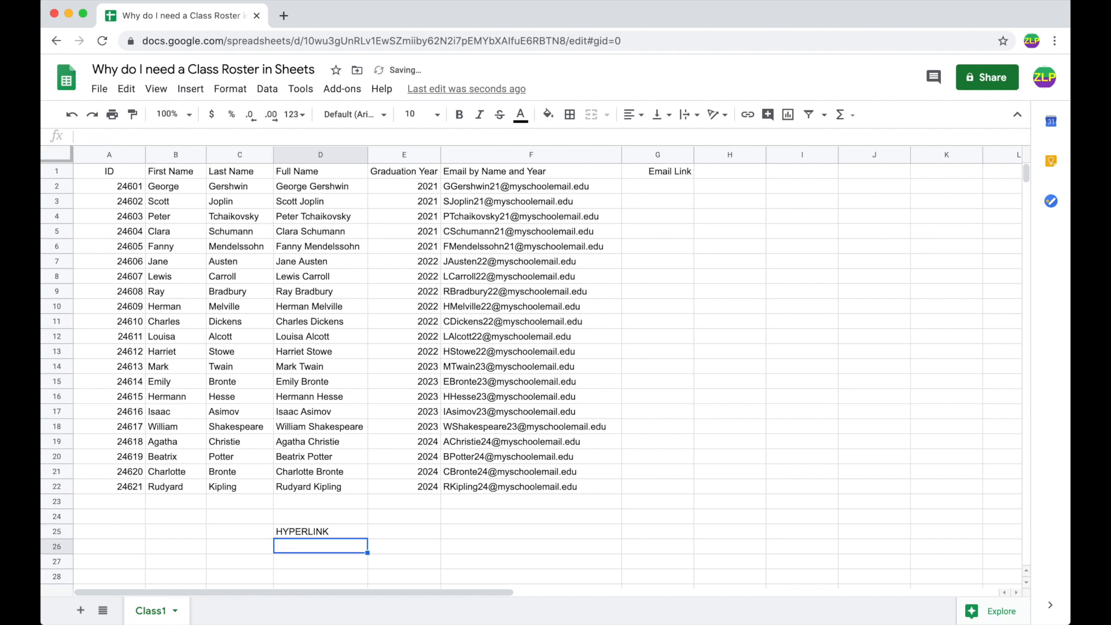
Enter the formula =HYPERLINK("mailto:"&F2,F2) in cell G2
click(659, 186)
text(=)
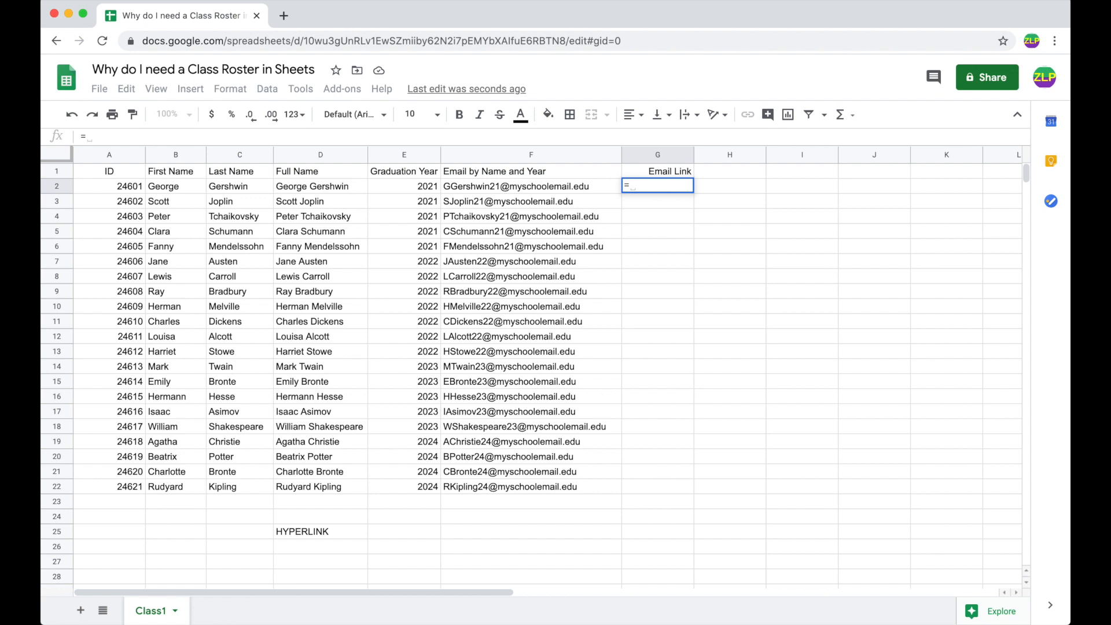
text(Hyp)
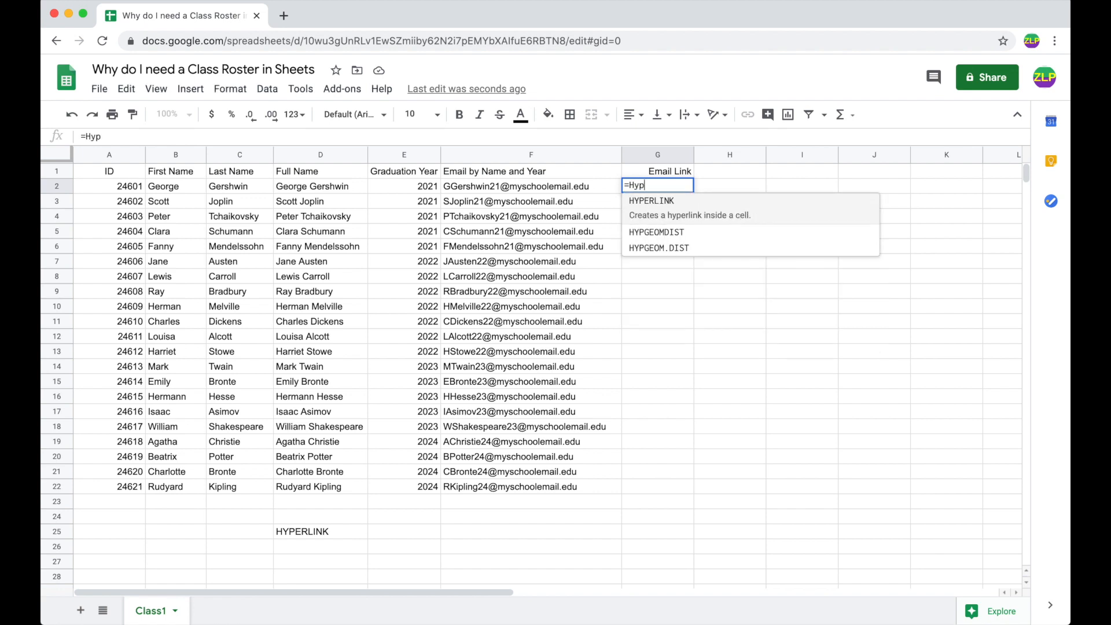
click(676, 215)
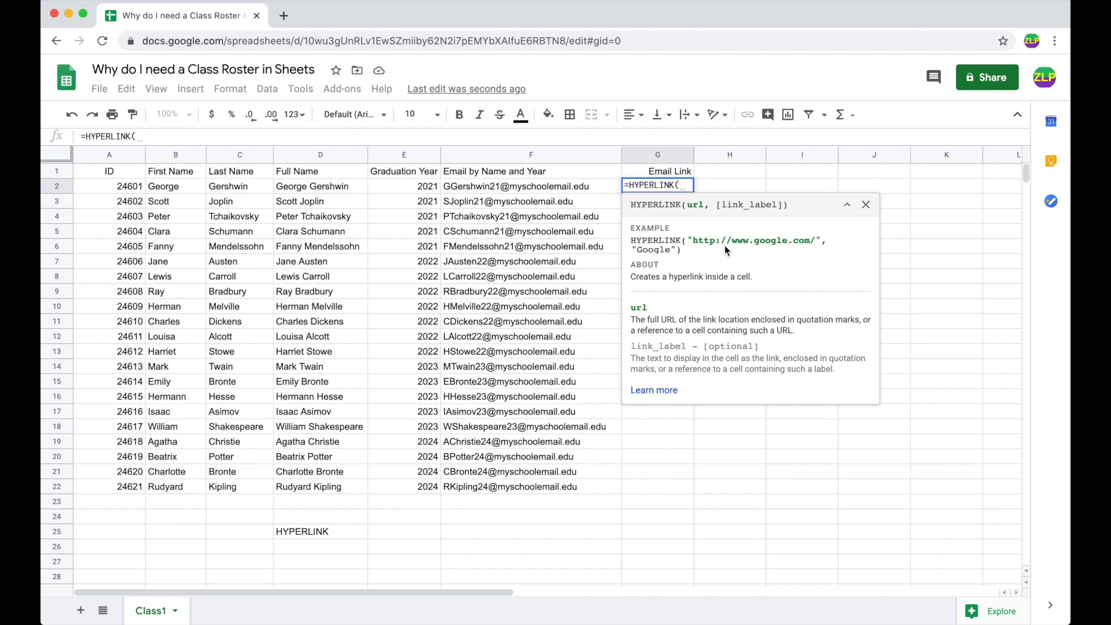
text("mailto)
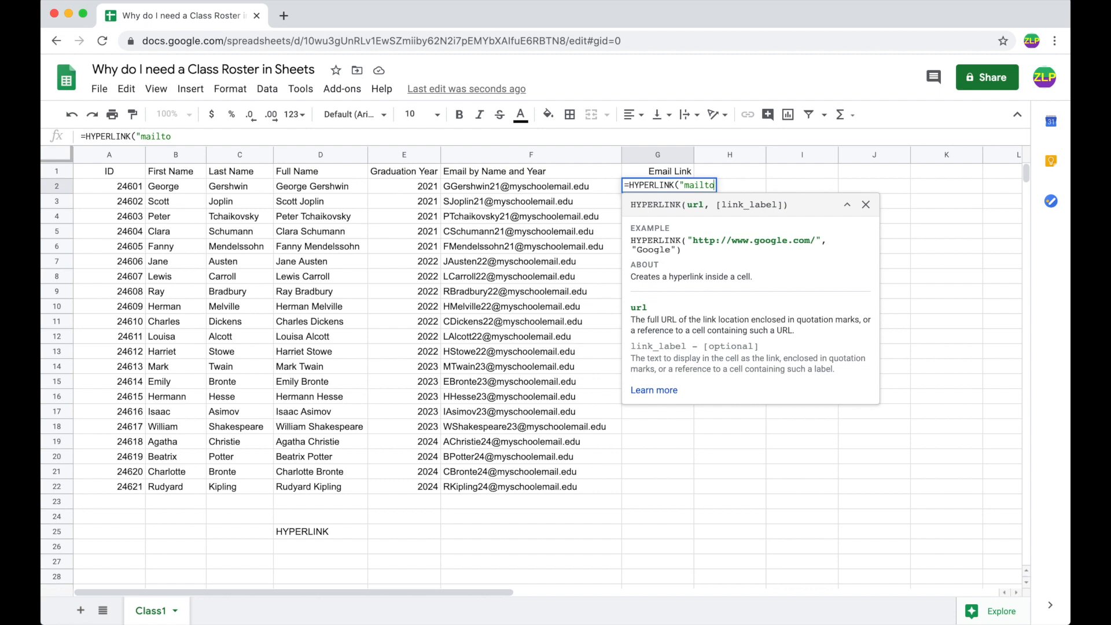
text(:")
text(&)
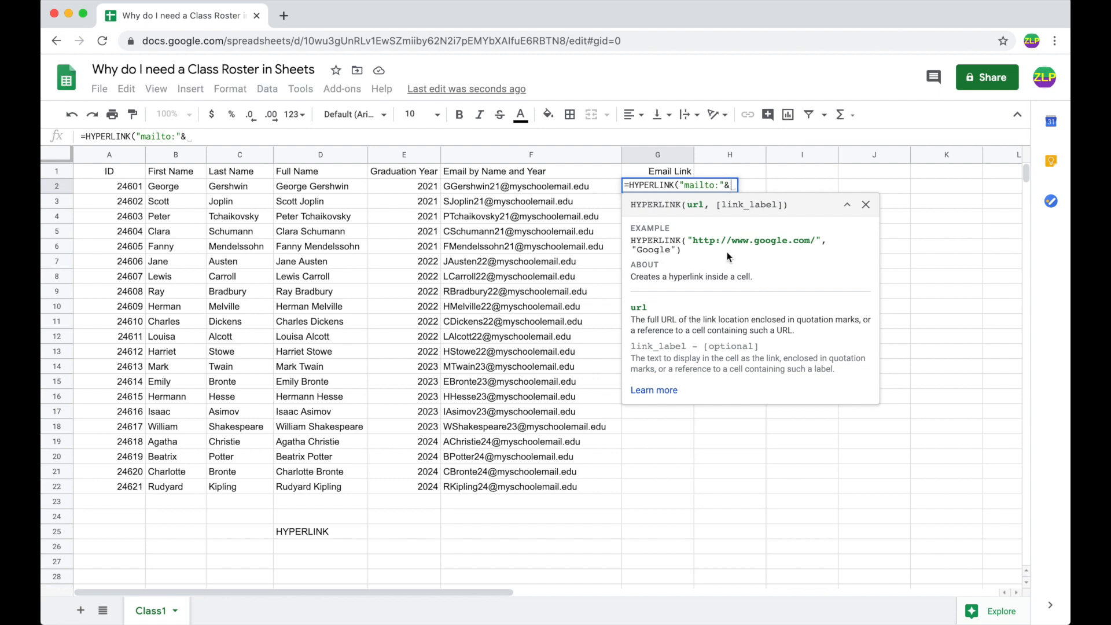
click(573, 183)
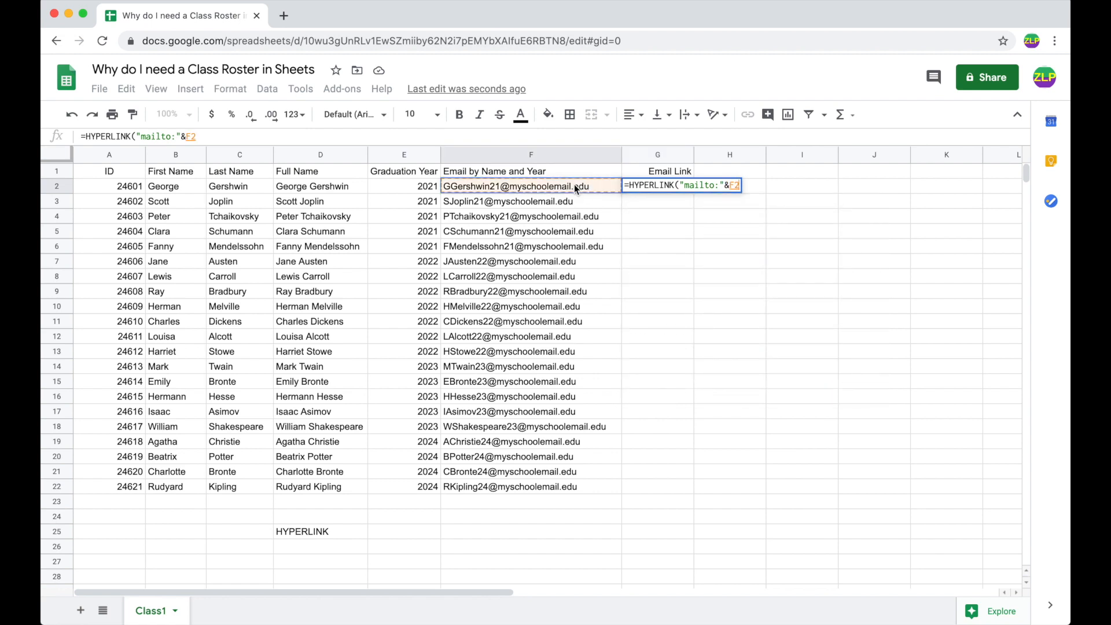
text(,)
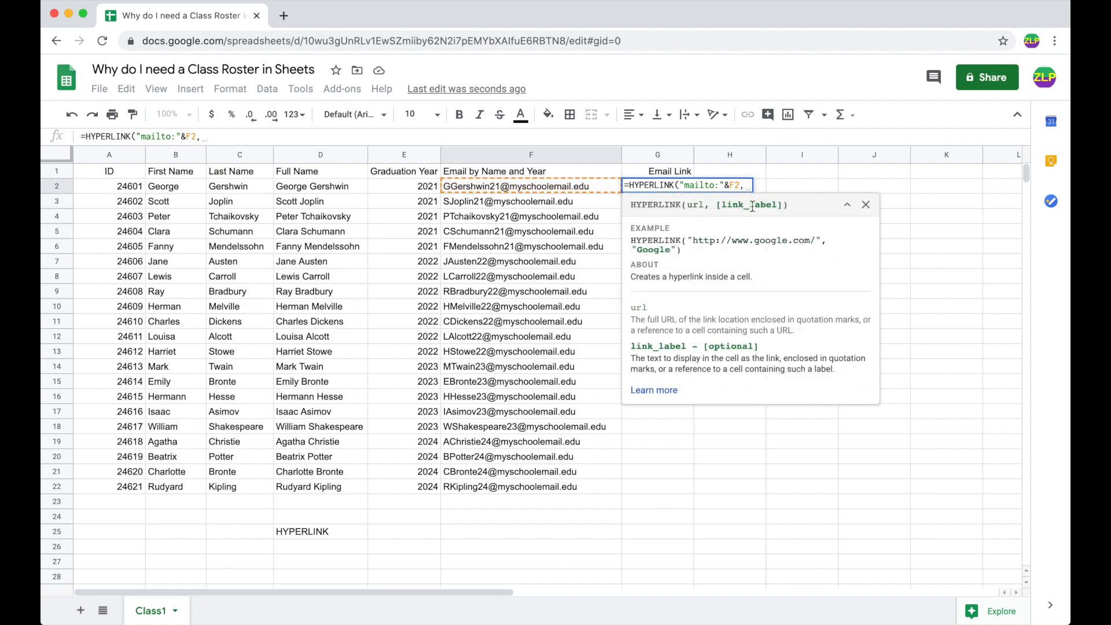
click(553, 188)
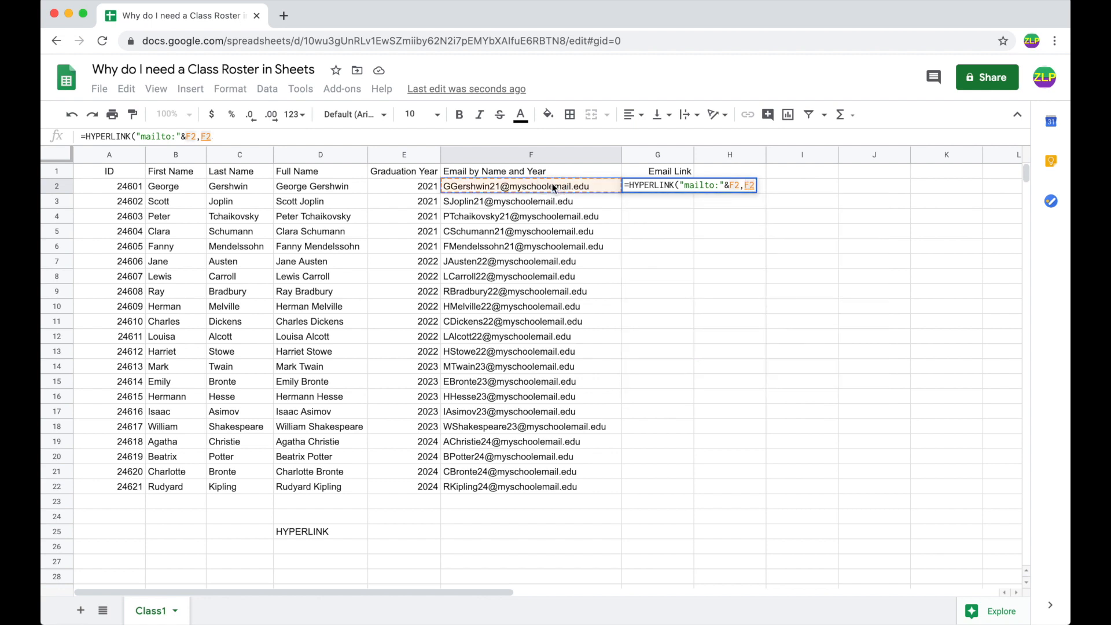
text())
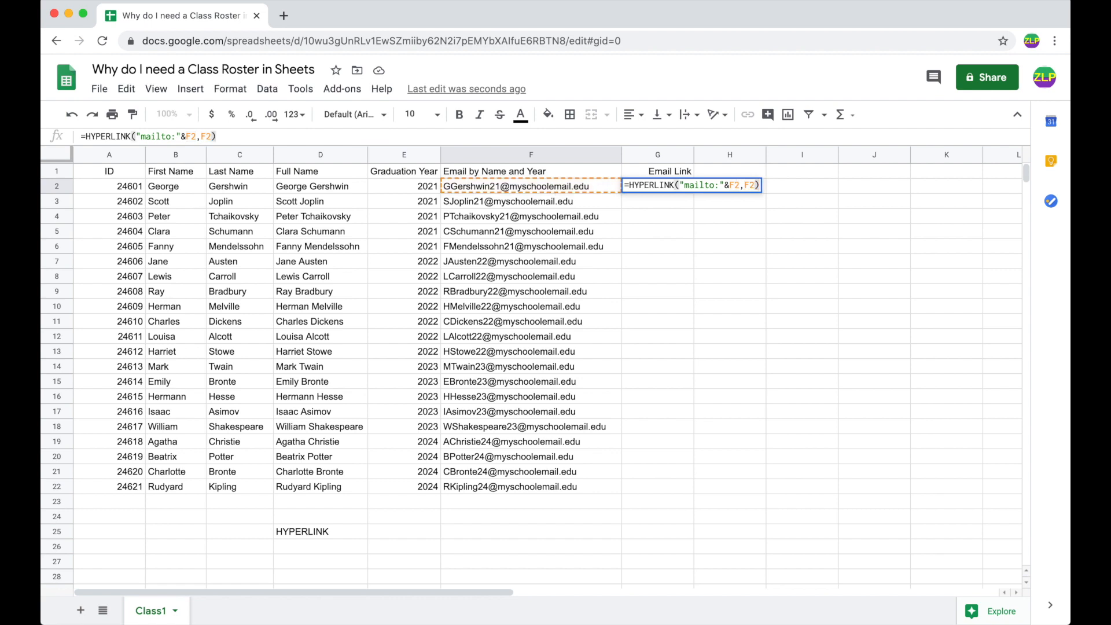
key(Return)
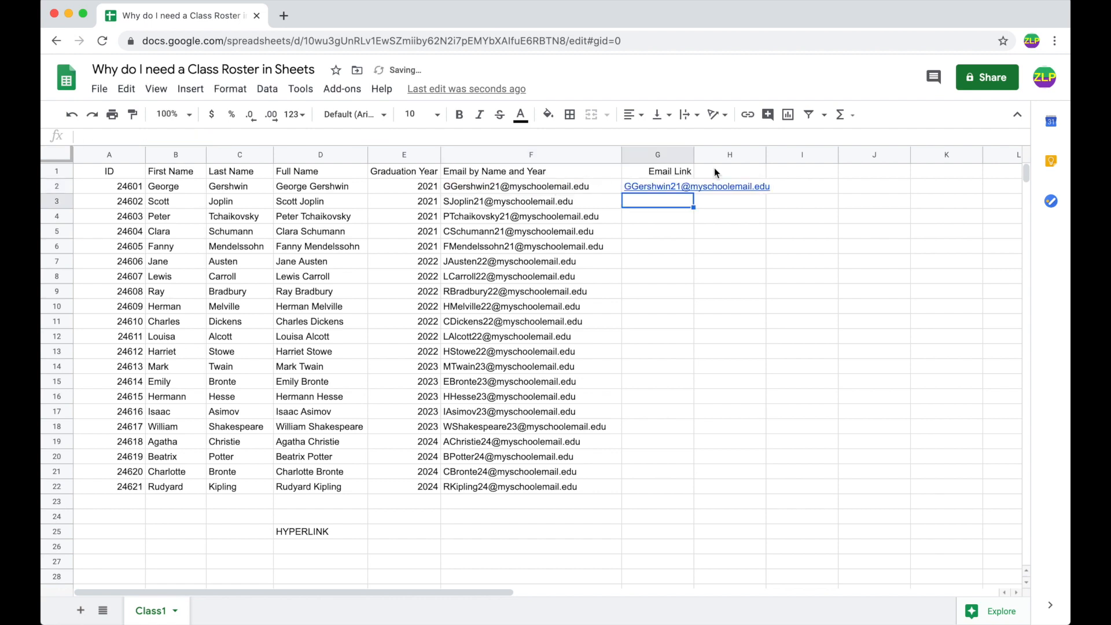
Widen the Email Link column to fit the address and fill the G2 formula down through G22
drag(694, 153, 785, 153)
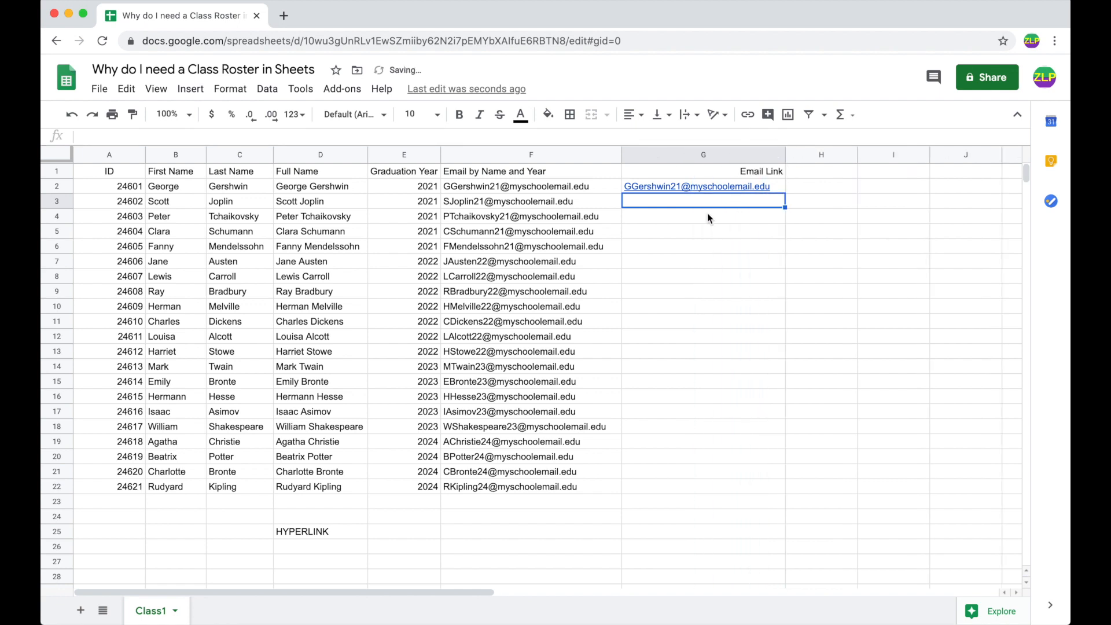
mouse_move(670, 185)
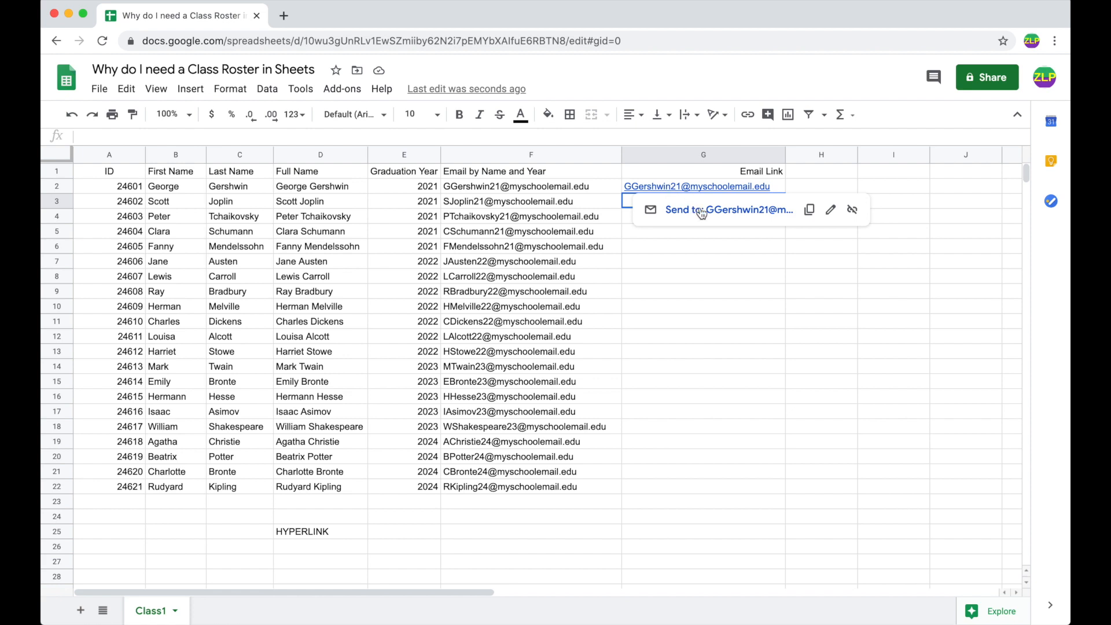
mouse_move(702, 213)
key(Down)
key(Up)
key(Down)
key(Up)
key(Up)
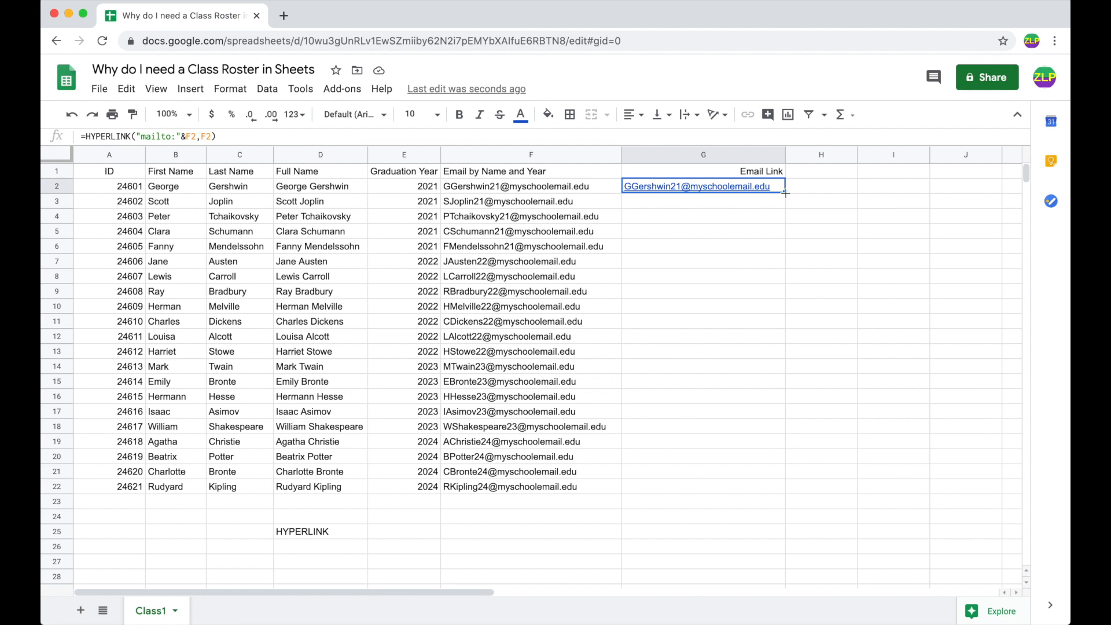
drag(785, 192, 738, 486)
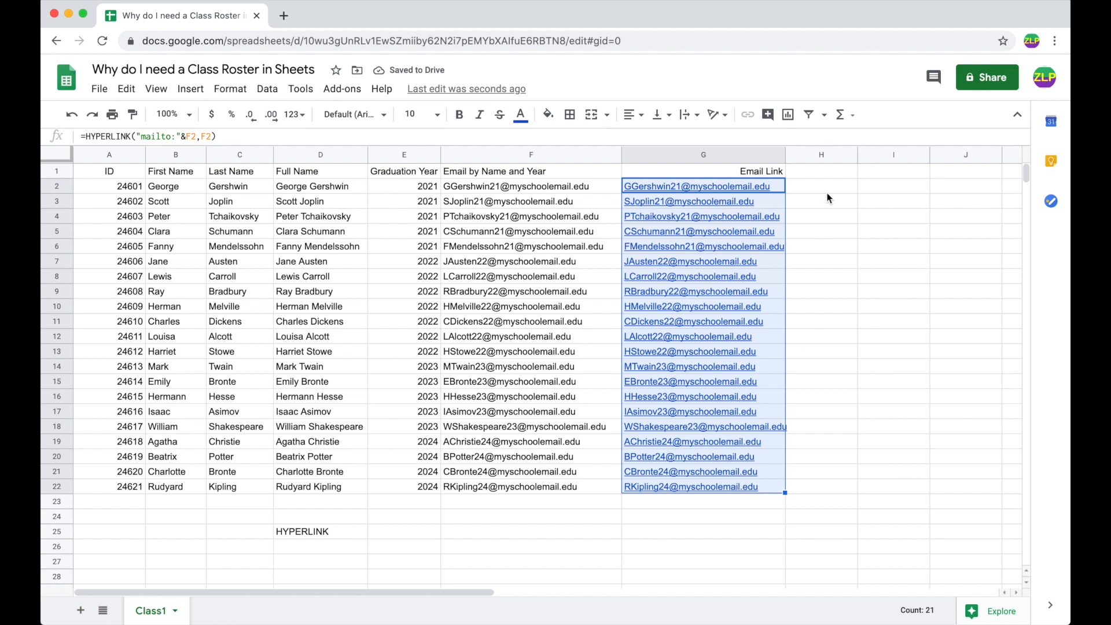
Compare the plain addresses in column F with the links in column G and preview one of the email links
click(819, 173)
key(Left)
key(Left)
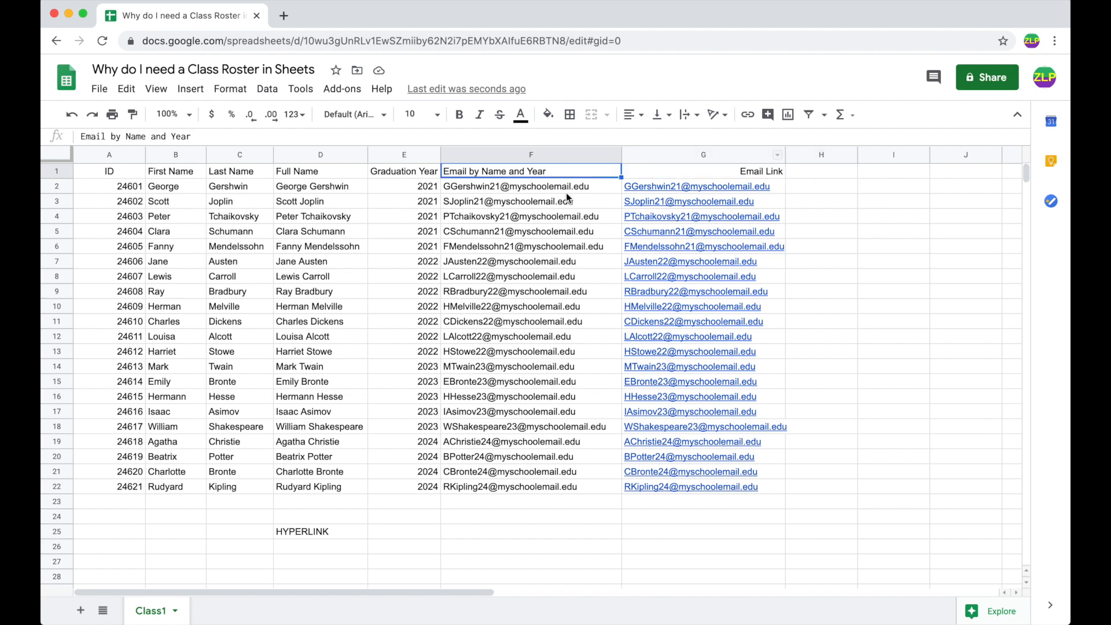
click(514, 190)
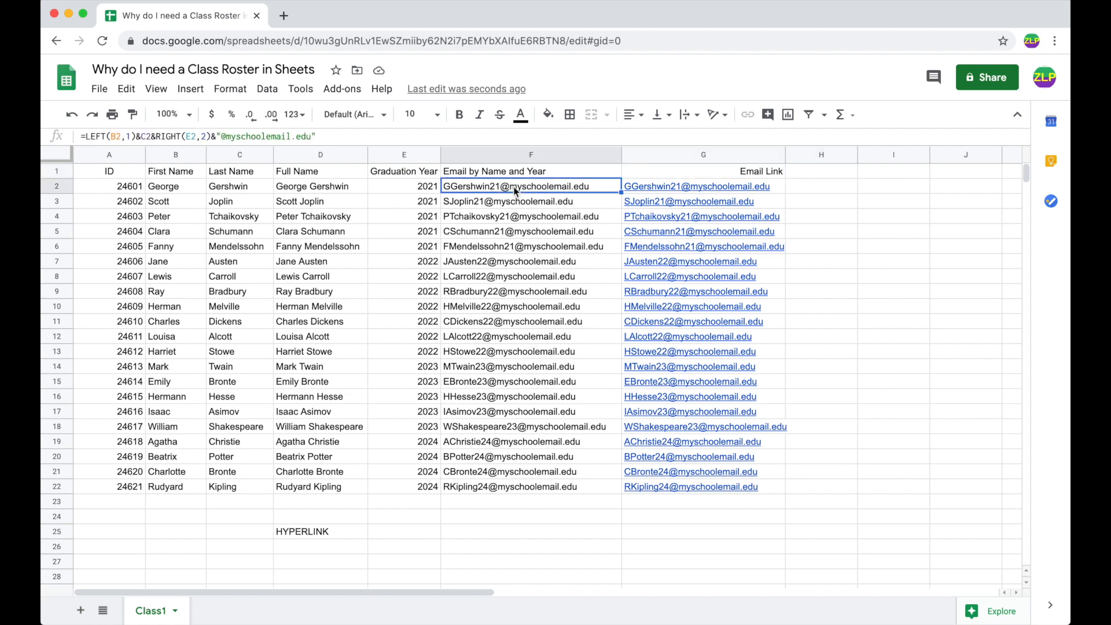
key(Down)
key(Down)
key(Up)
key(Up)
key(Right)
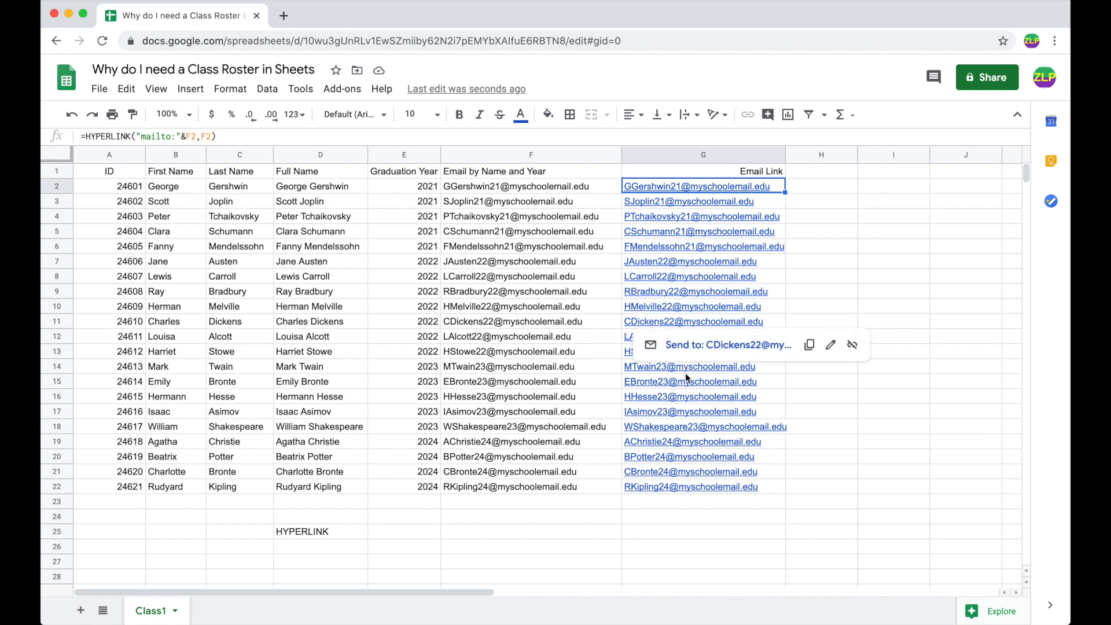
mouse_move(741, 344)
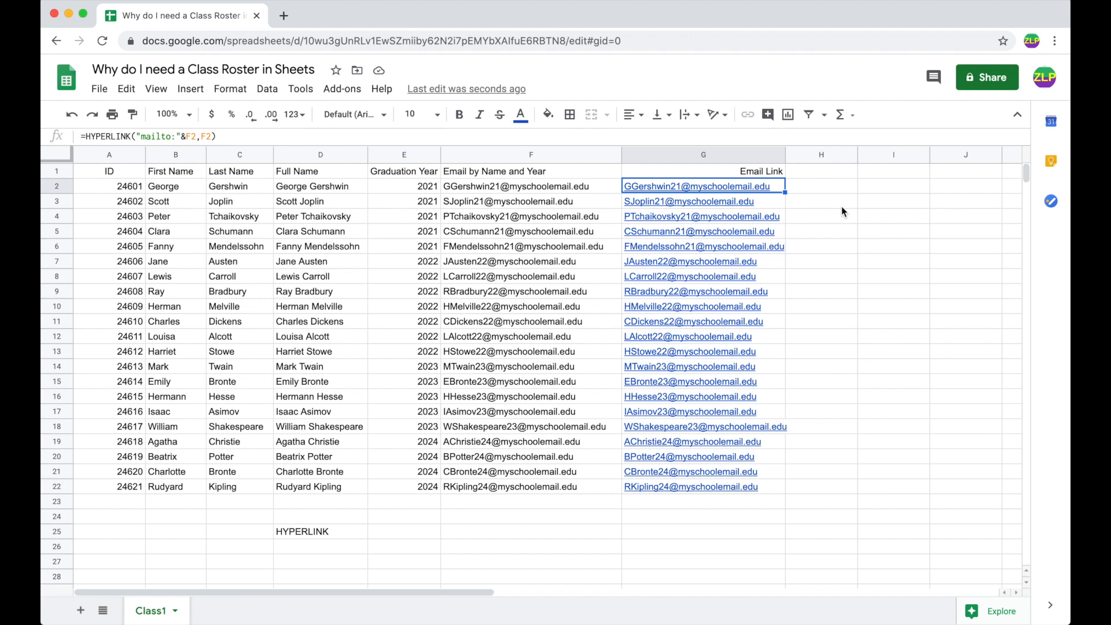
Check the row 1 headers from Email Link back to ID
key(Up)
key(Left)
key(Left)
key(Left)
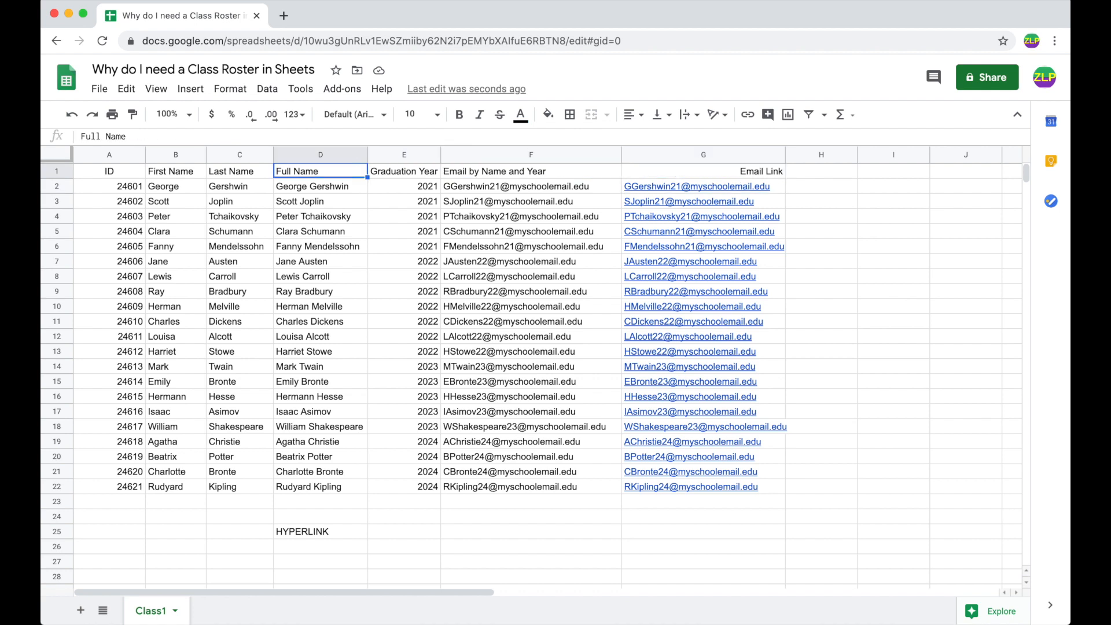
key(Left)
key(Left)
key(Left)
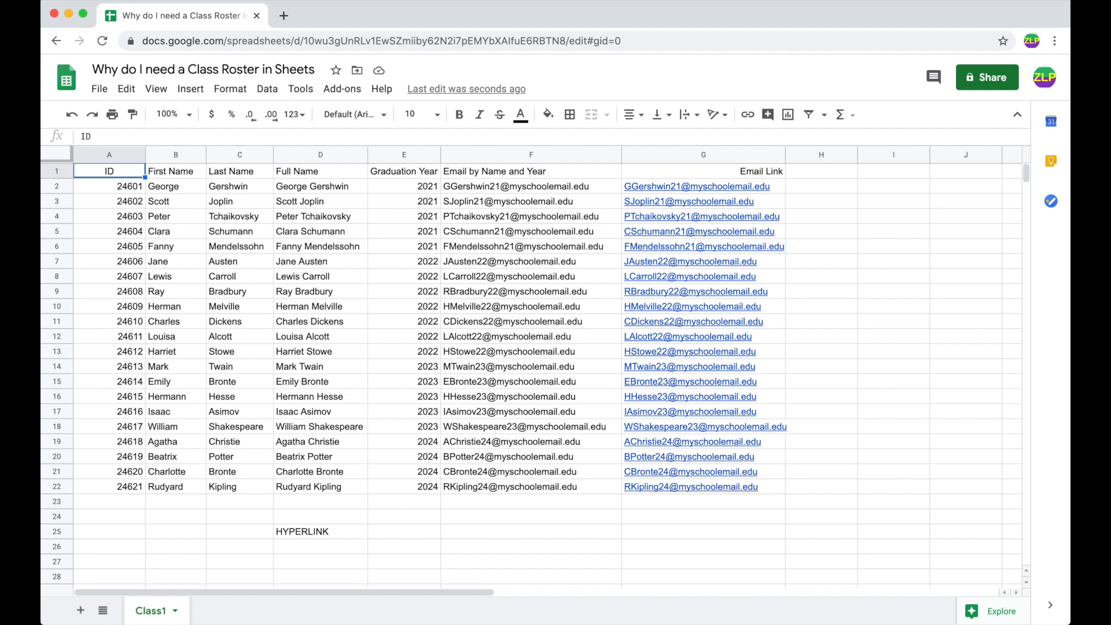
Centre the Email Link header horizontally in cell G1
key(Right)
key(Right)
key(Right)
key(Right)
key(Right)
key(Right)
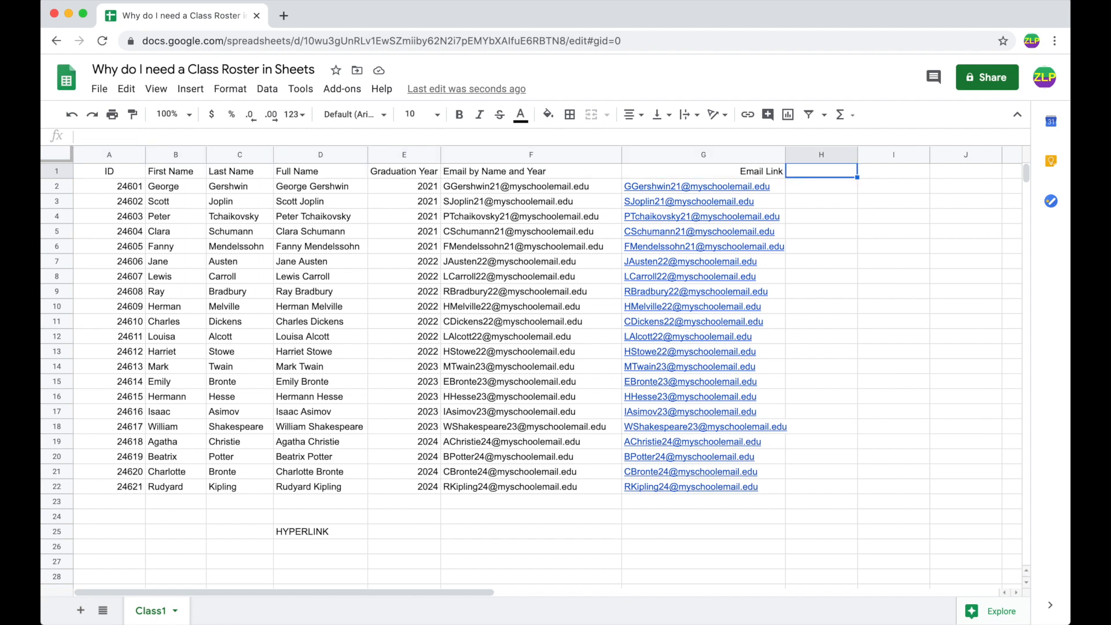
click(633, 114)
click(650, 140)
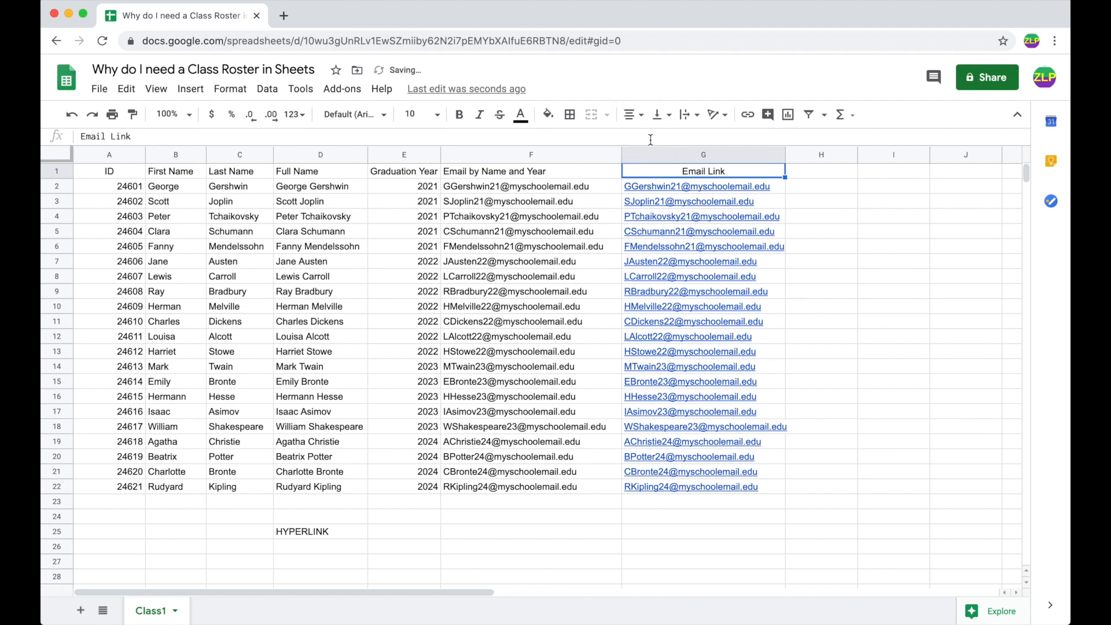
Freeze row 1 so the header row of the roster stays in view
click(58, 171)
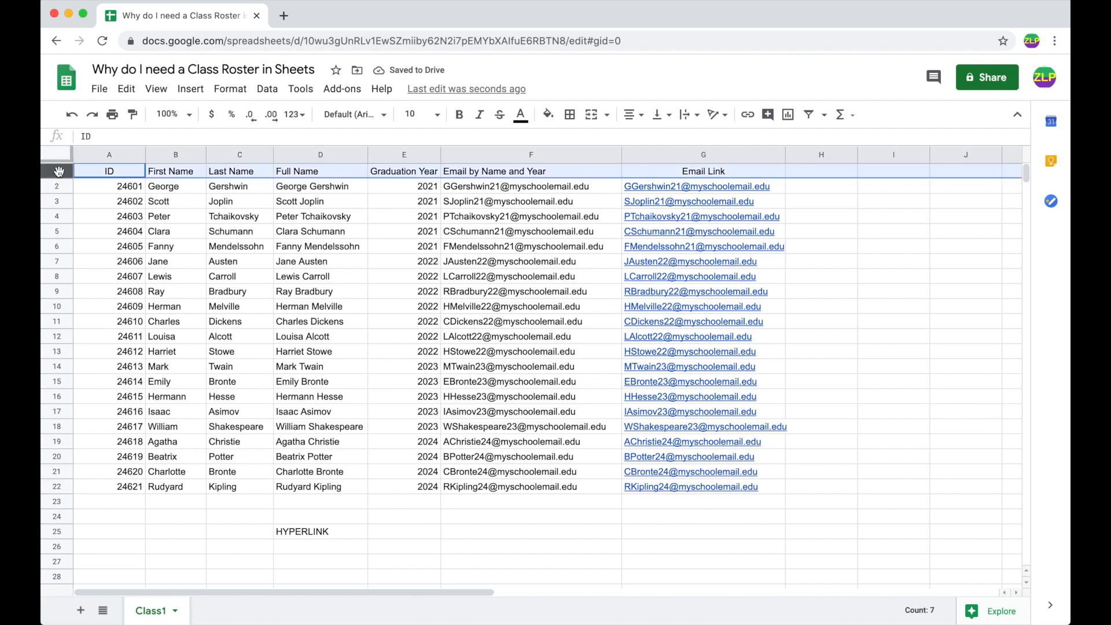
click(160, 91)
mouse_move(179, 115)
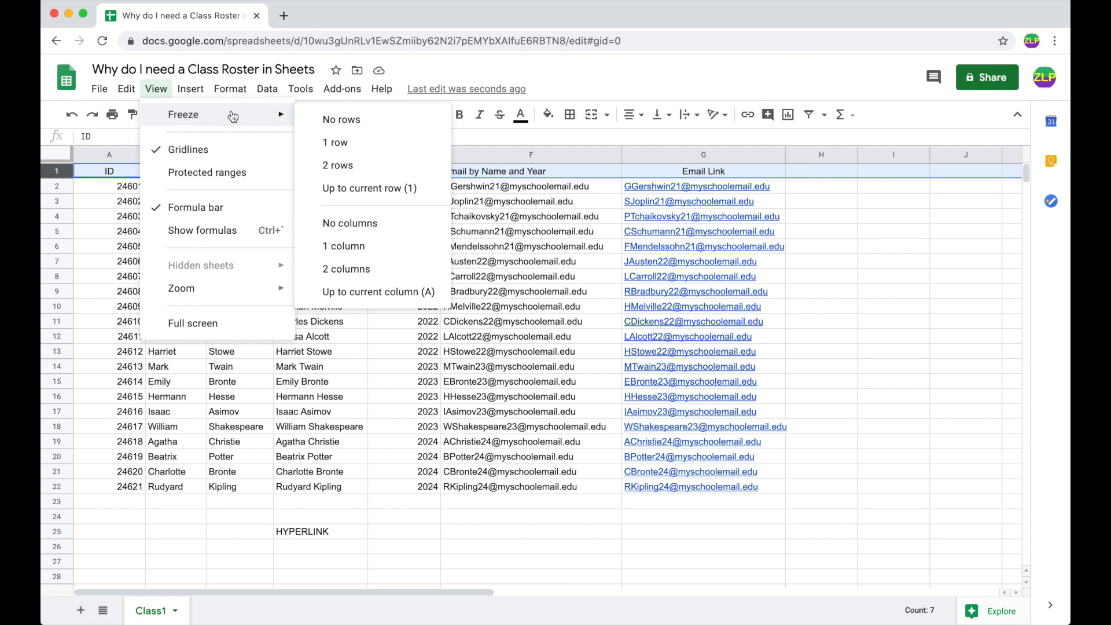
click(337, 145)
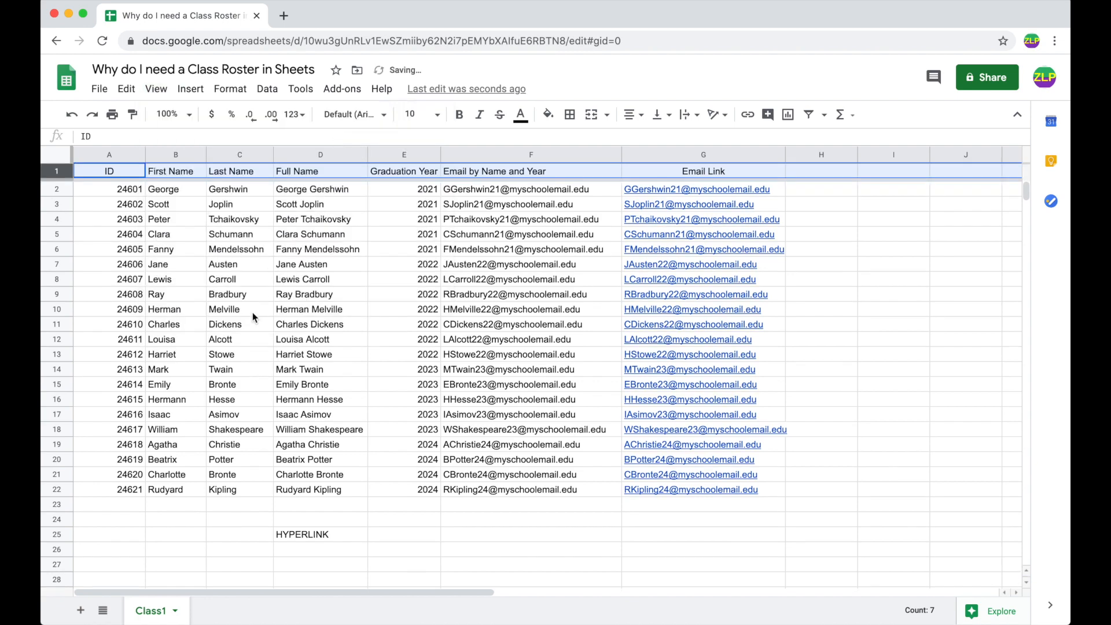
Check the frozen header row against the lower roster rows and return to the beginning of the data
scroll(253, 312, down, 3)
scroll(252, 311, down, 1)
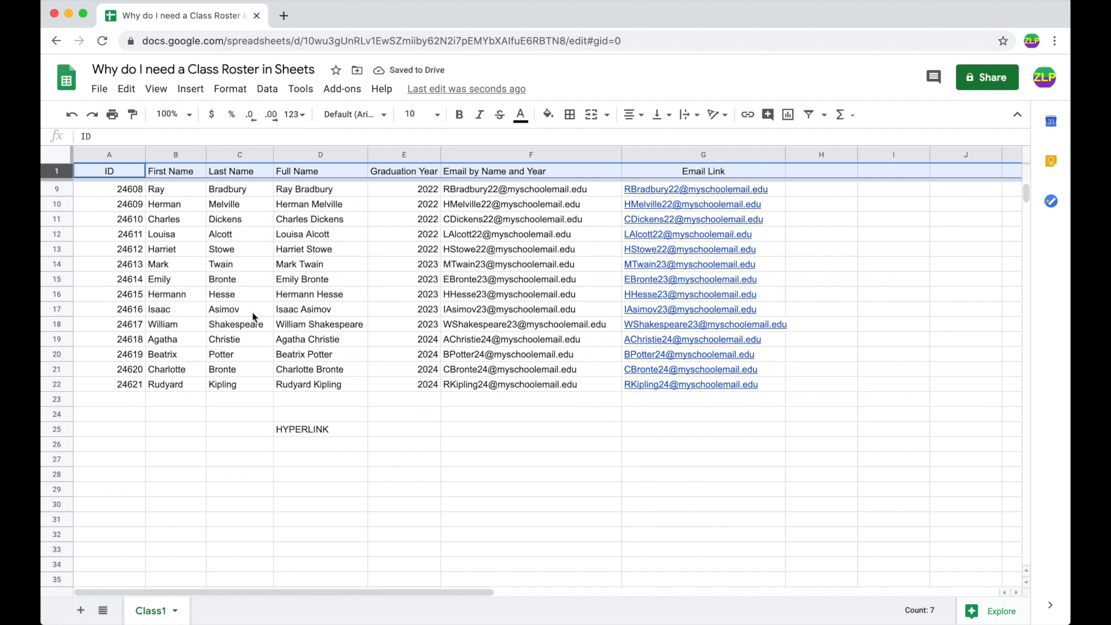
click(111, 188)
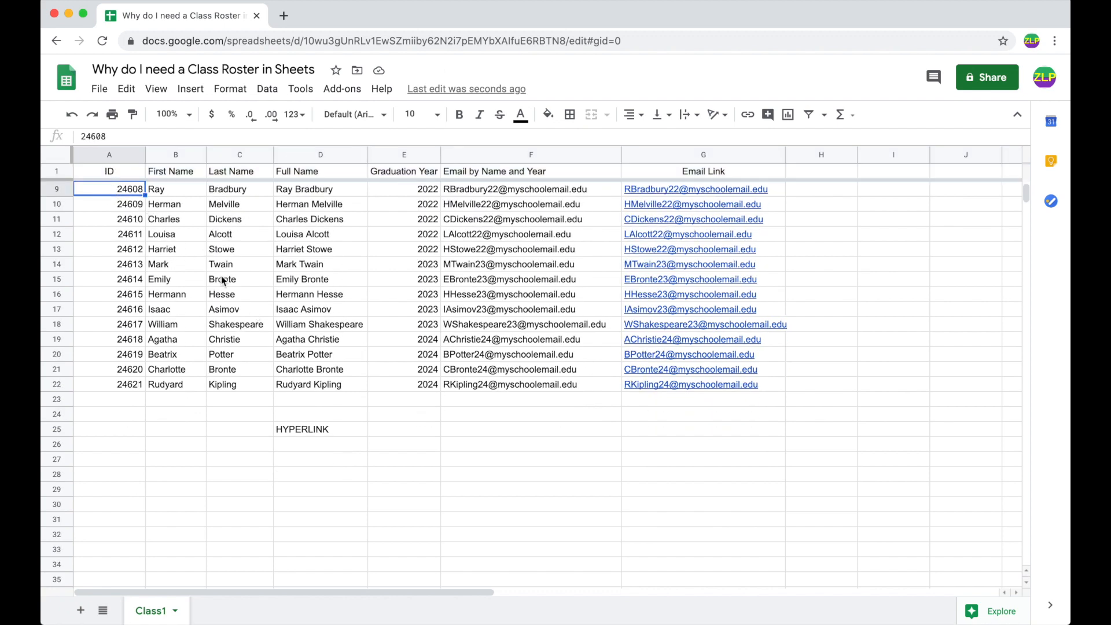
scroll(223, 280, down, 2)
scroll(222, 280, up, 5)
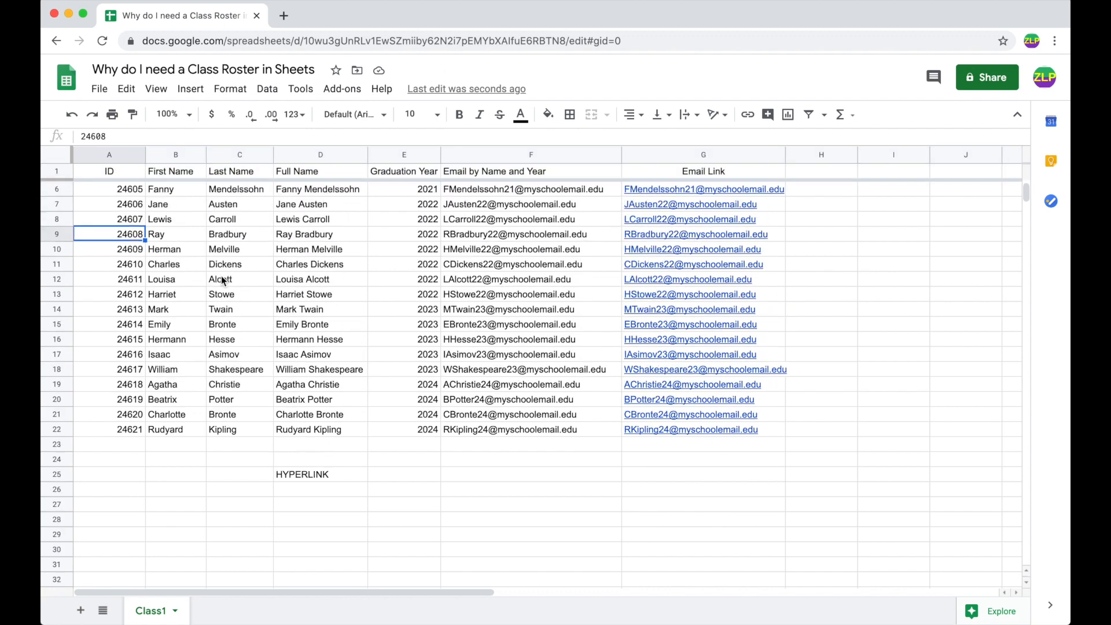
scroll(221, 280, down, 4)
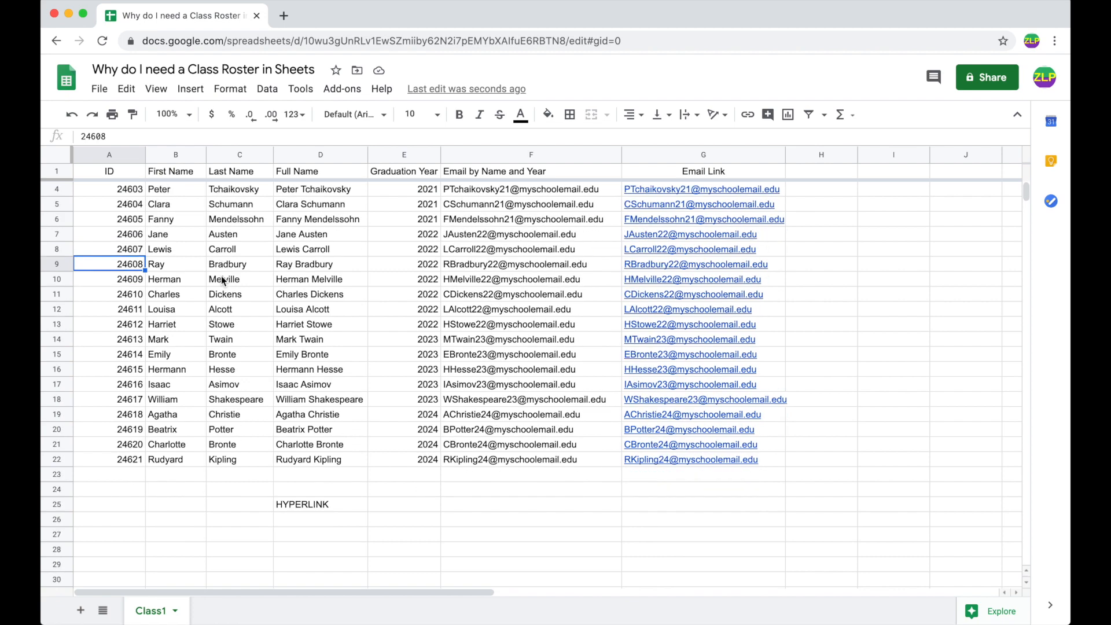
scroll(222, 280, up, 4)
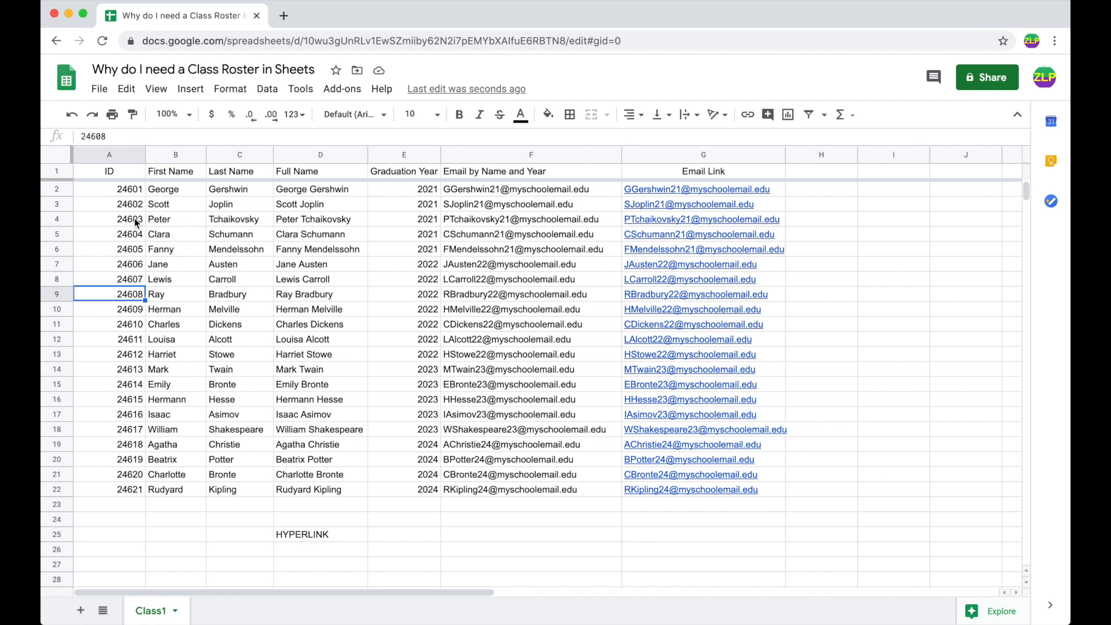
Select the whole roster range A1:G22, including the header row
click(122, 174)
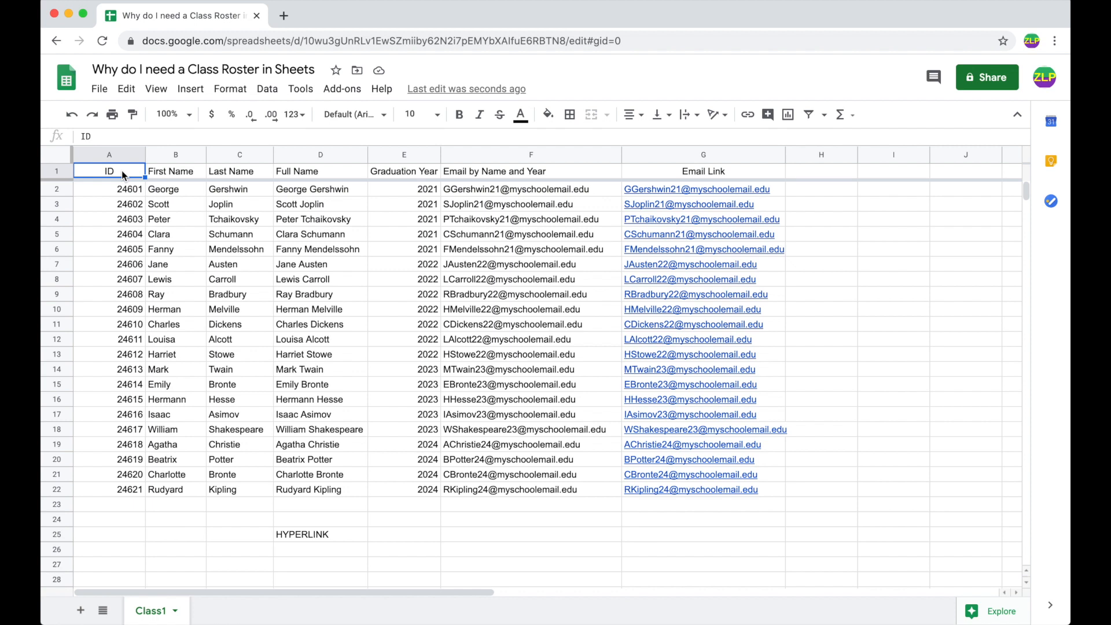
key(super+shift+Right)
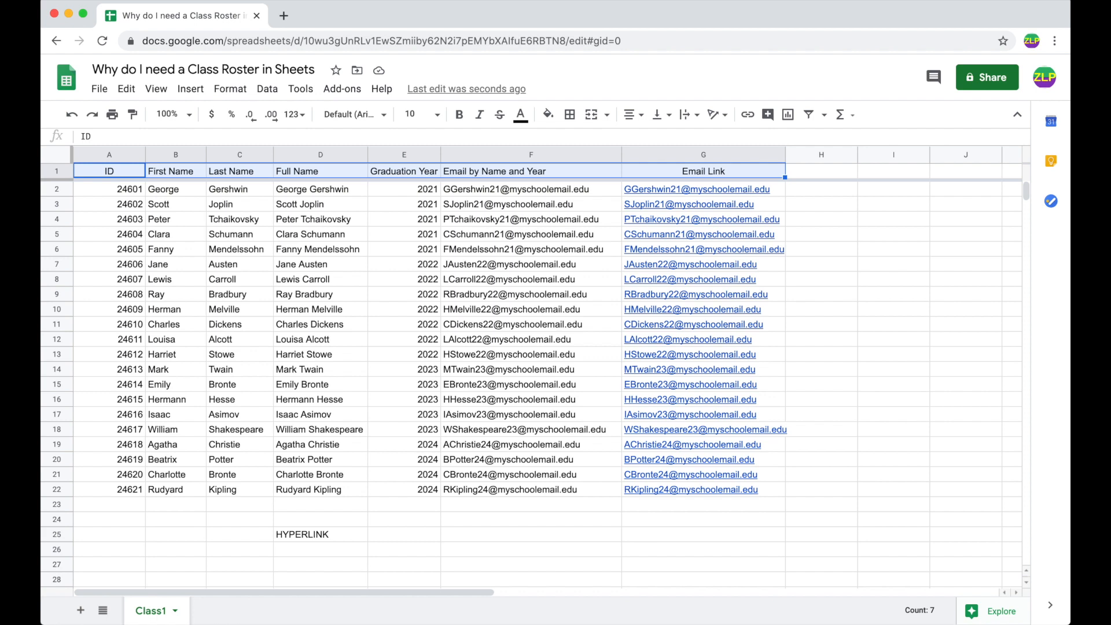
key(super+shift+Down)
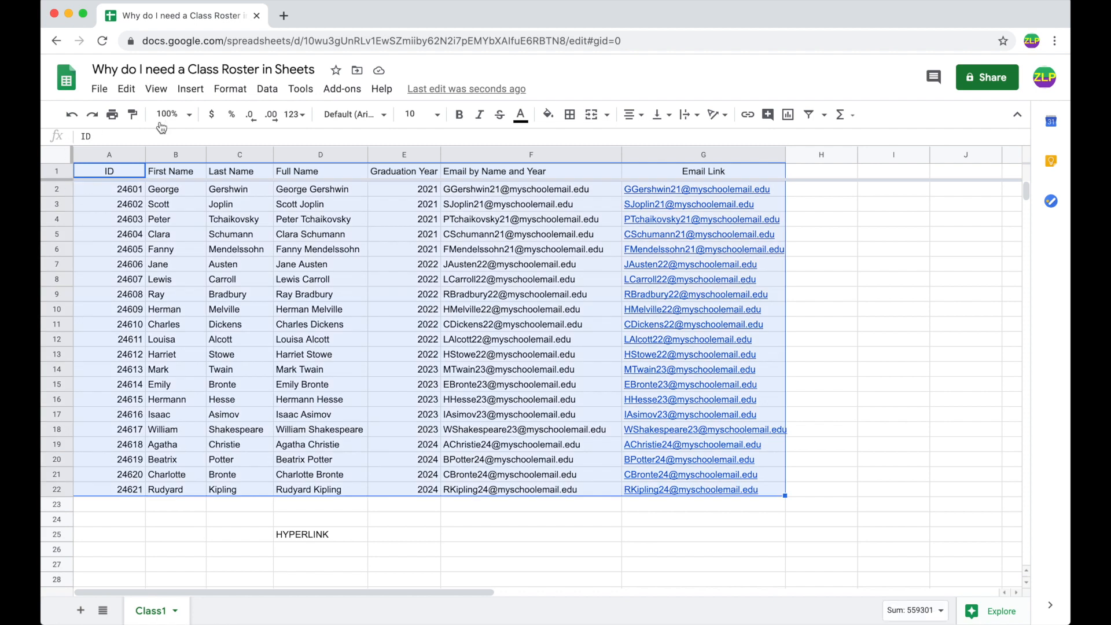
Set up a range sort of A1:G22 with a header row, sorting by Last Name A → Z
click(267, 90)
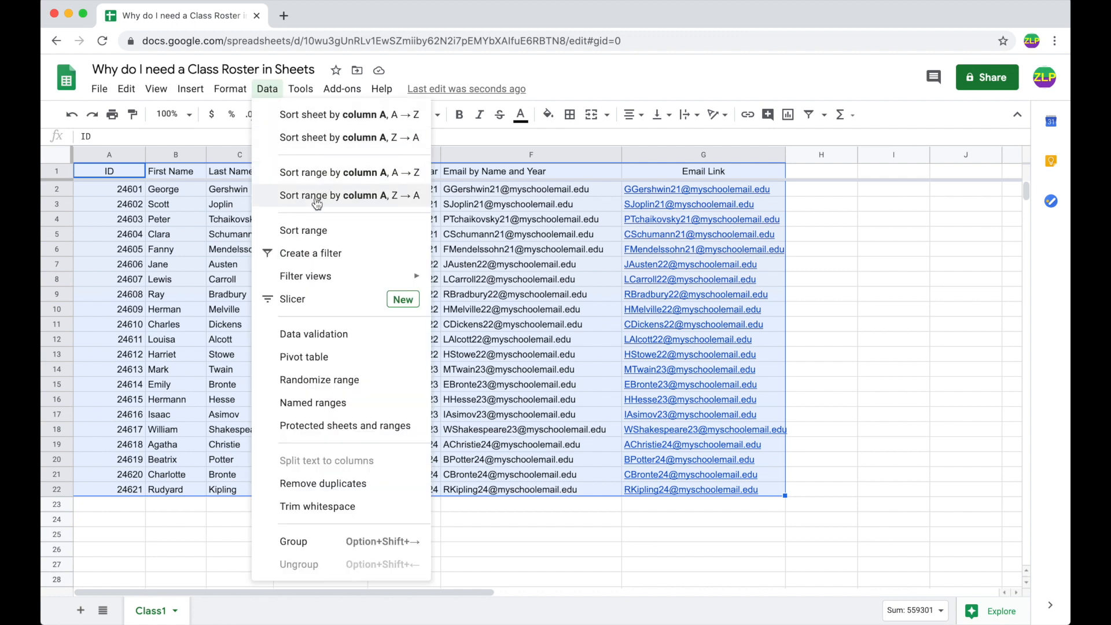
click(316, 232)
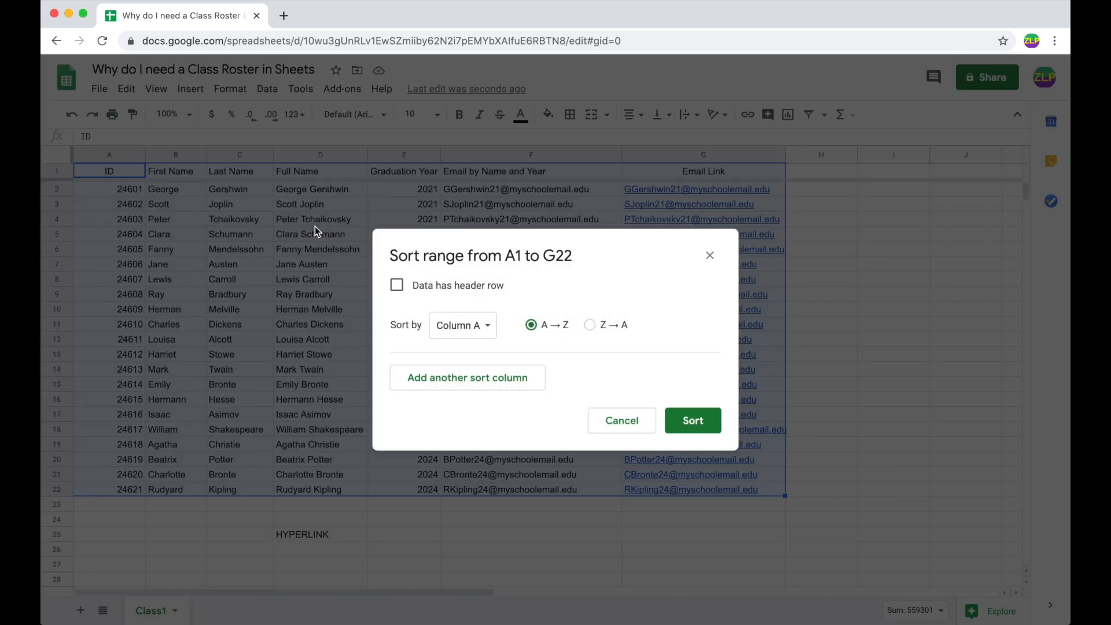
click(398, 286)
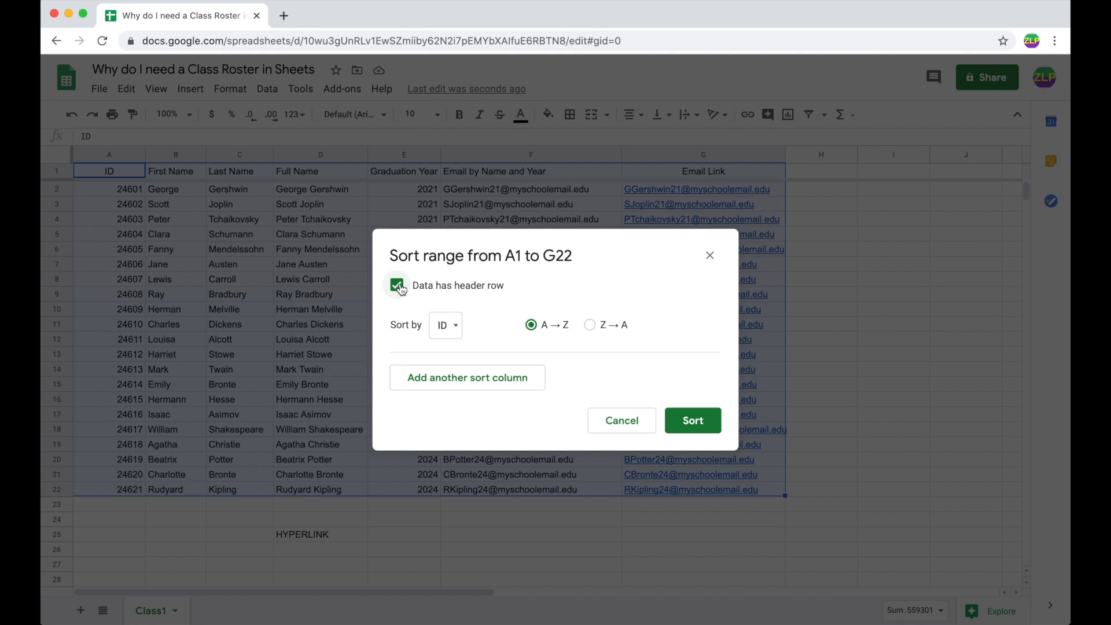
click(447, 326)
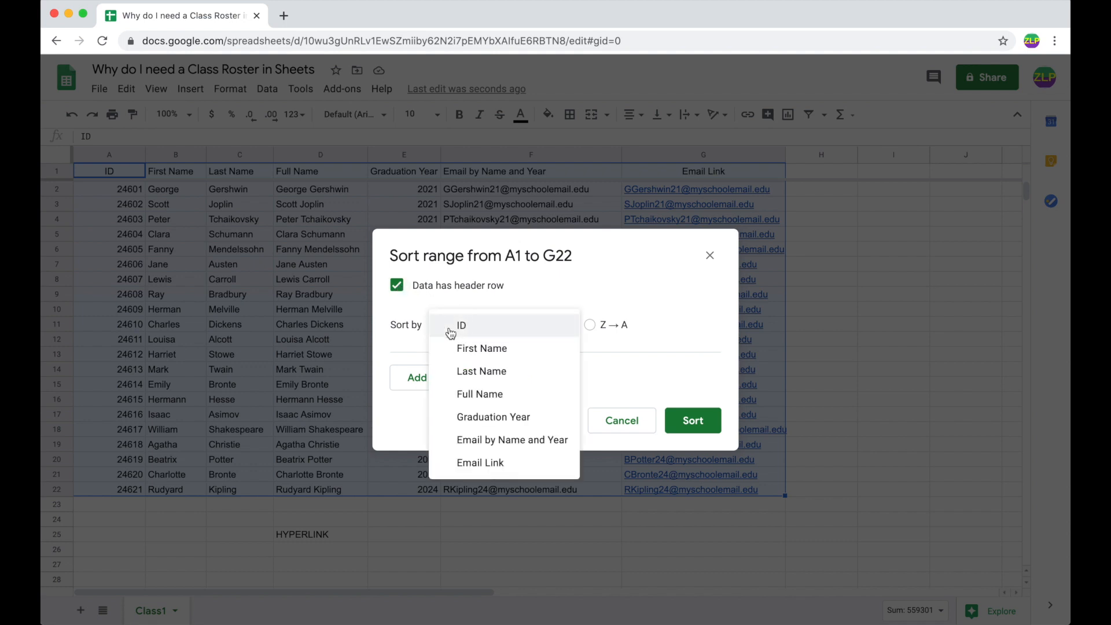
click(485, 372)
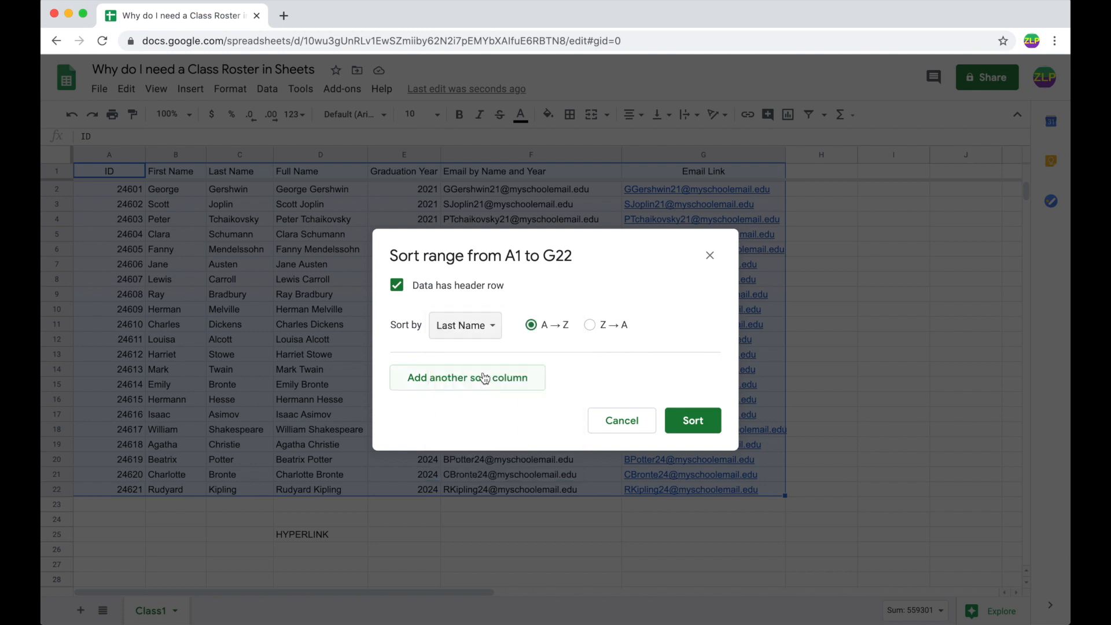
Add First Name and Graduation Year as further sort columns, both A → Z, and run the sort
click(478, 384)
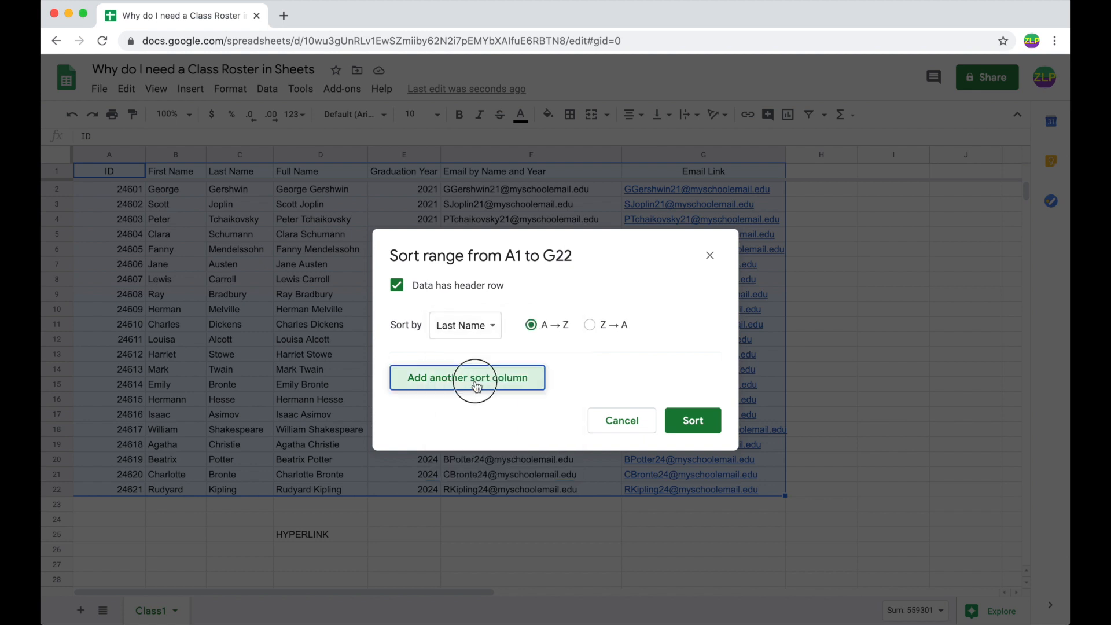
click(467, 383)
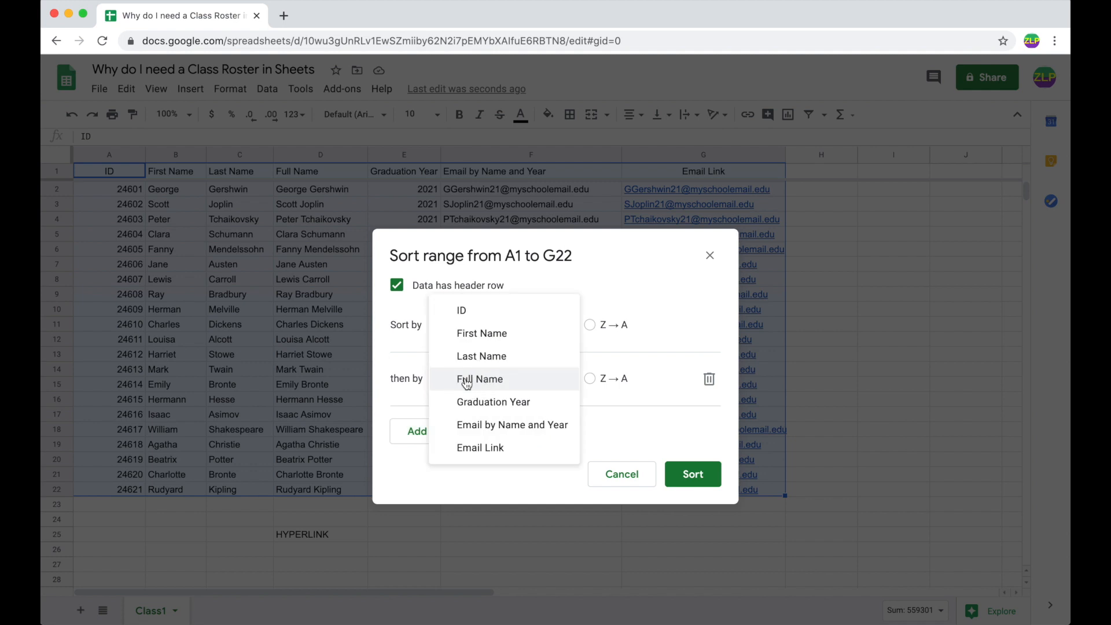
click(479, 334)
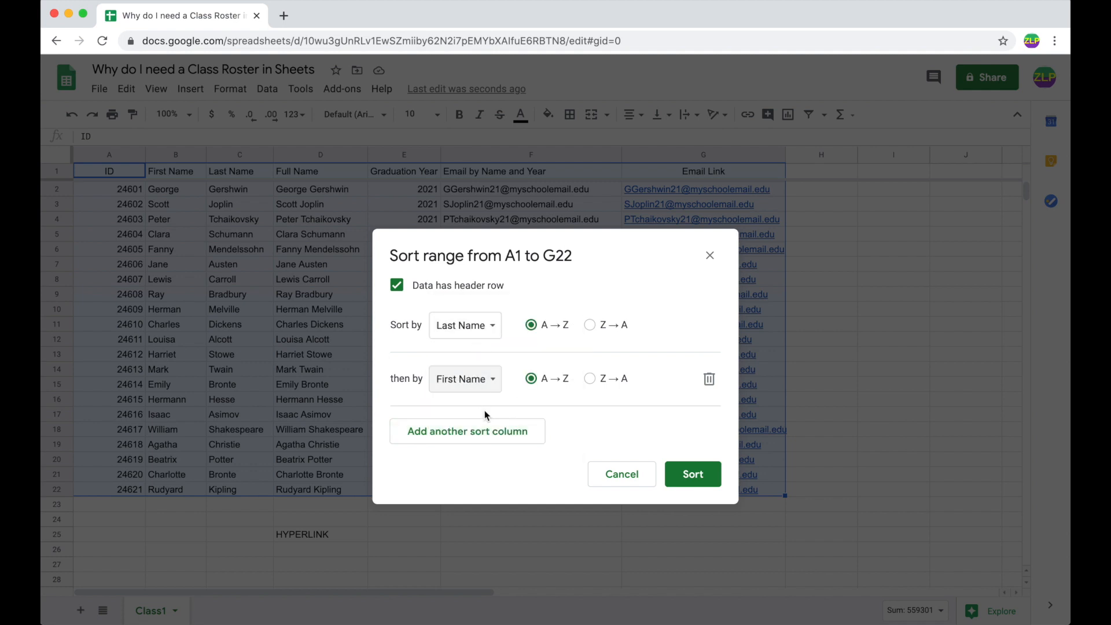
click(484, 431)
click(471, 434)
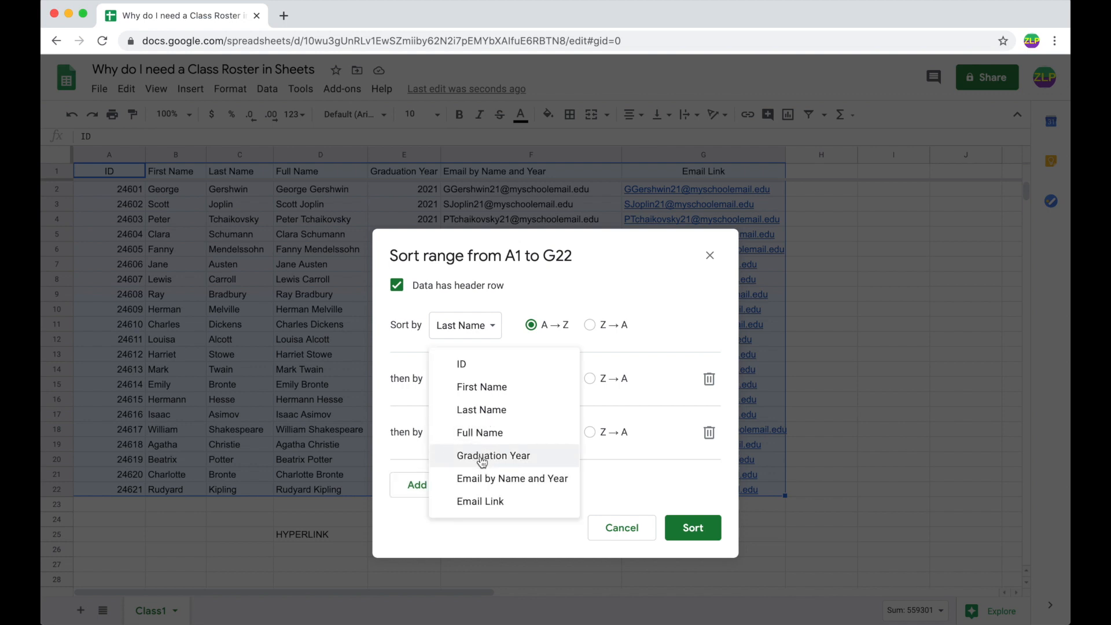
click(481, 457)
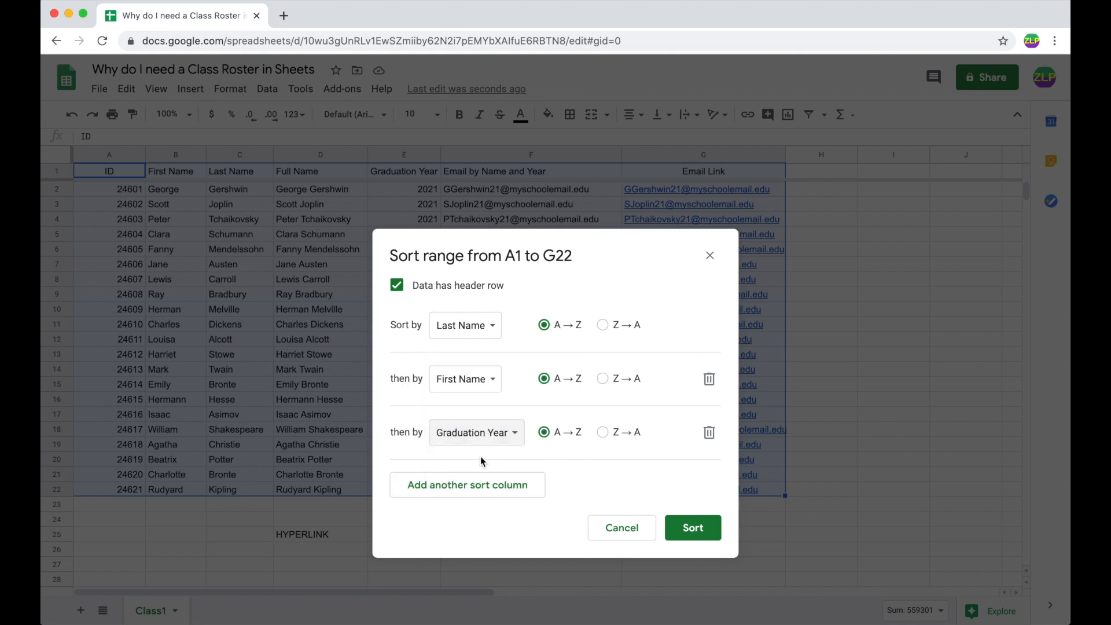
click(687, 526)
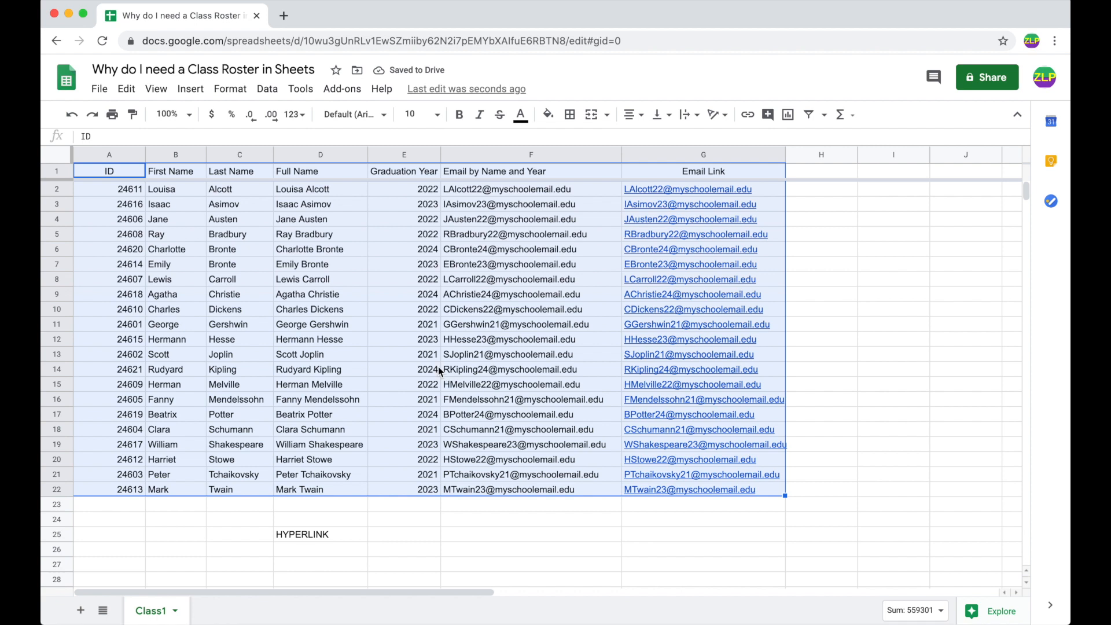
Check the alphabetical order of the Last Name column in rows 2 to 7
click(230, 186)
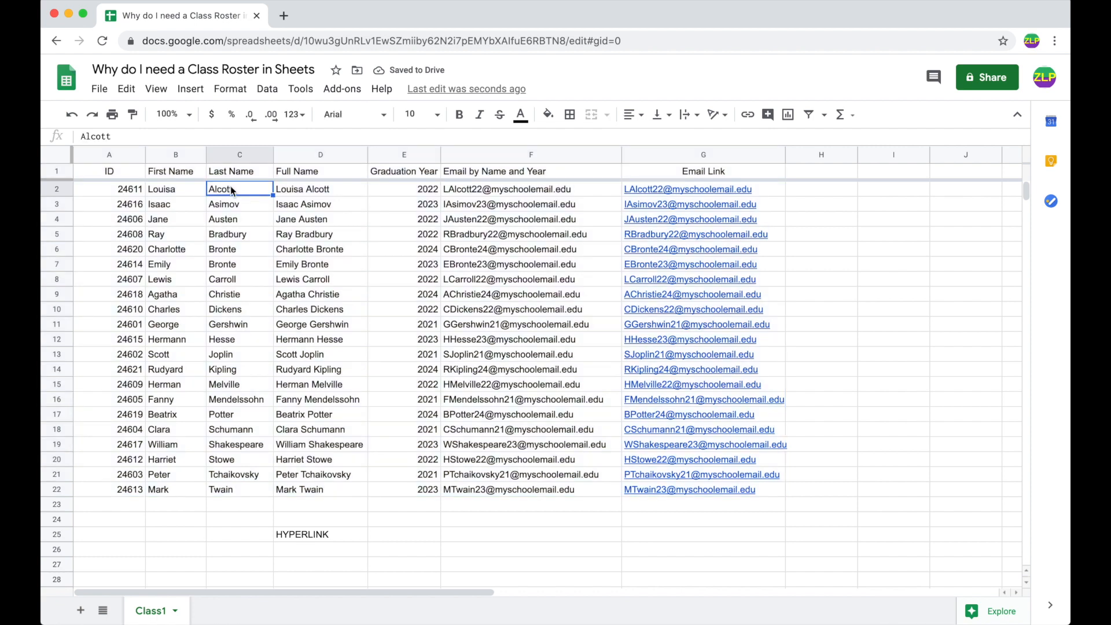
key(Down)
key(Down)
key(Down)
key(Down)
key(Down)
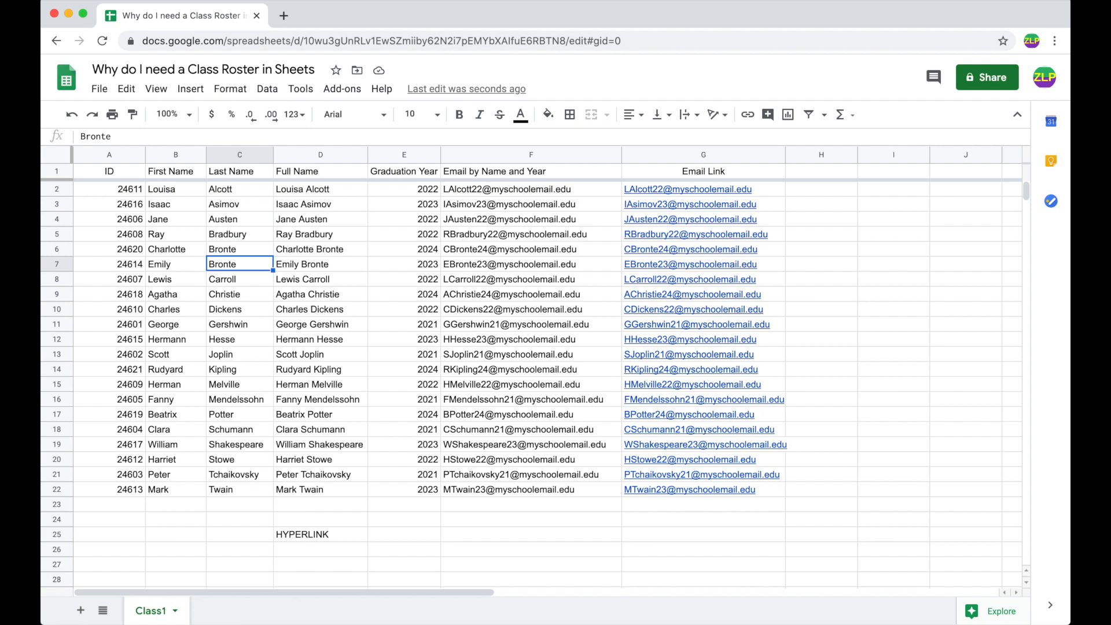
key(Up)
key(Up)
key(Up)
key(Up)
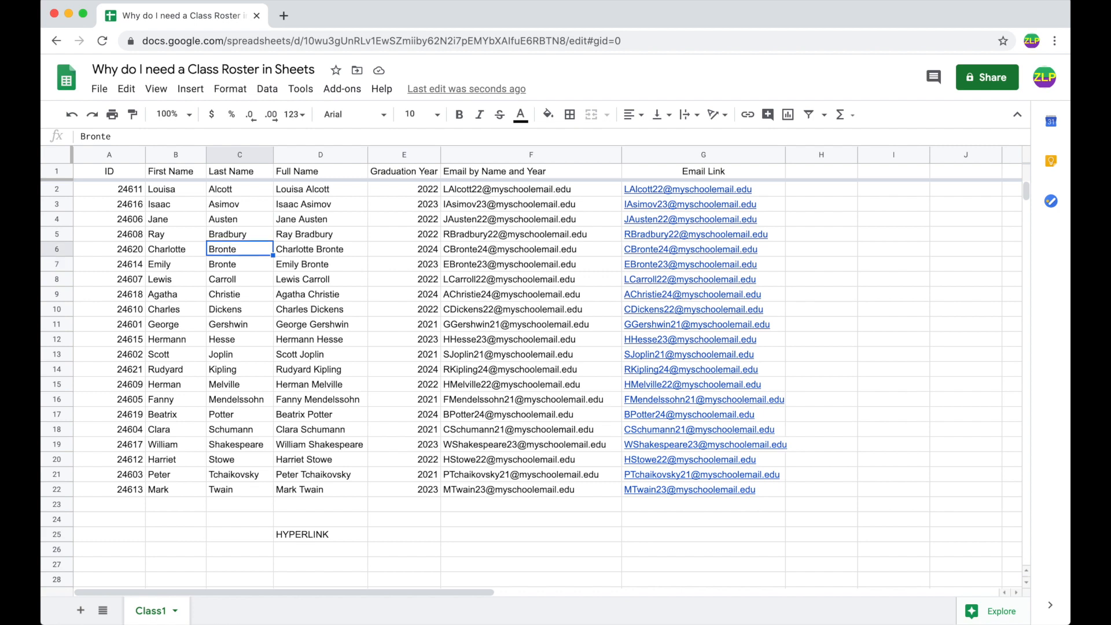
Compare the first and last names of the students in rows 6 and 7 to check the second sort level
key(Right)
key(Up)
key(Down)
key(Down)
key(Down)
key(Left)
key(Left)
key(Right)
key(Down)
key(Left)
key(Right)
key(Left)
key(Down)
key(Up)
Compare the Graduation Year values in rows 6 and 7
key(Right)
key(Right)
key(Right)
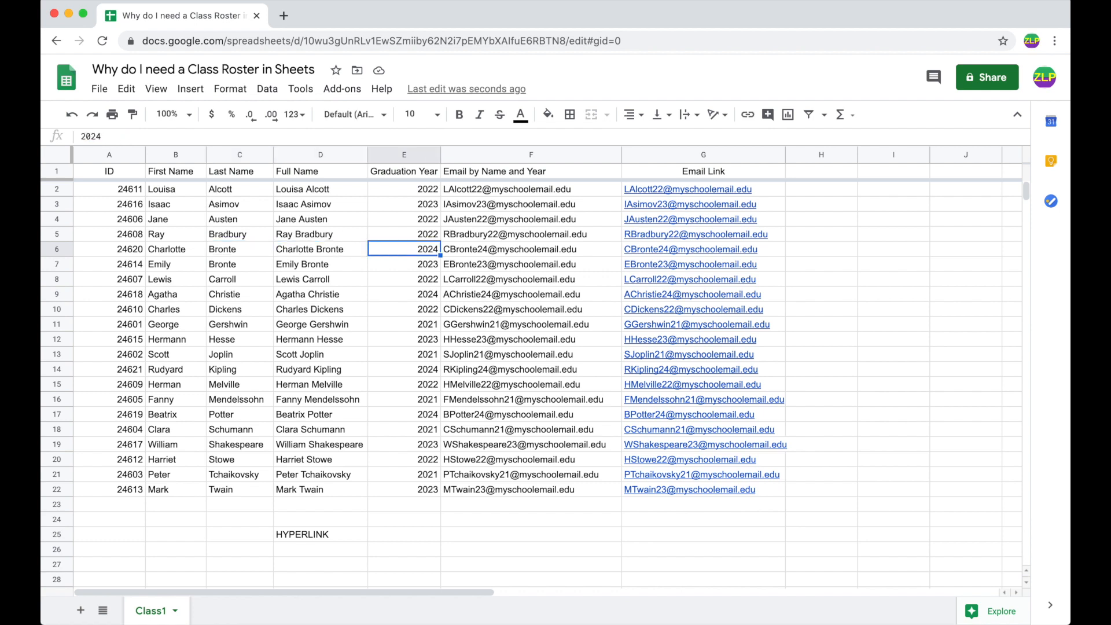
key(Down)
key(Up)
key(Down)
key(Up)
Undo the sort of the roster by last name, first name and graduation year
click(128, 91)
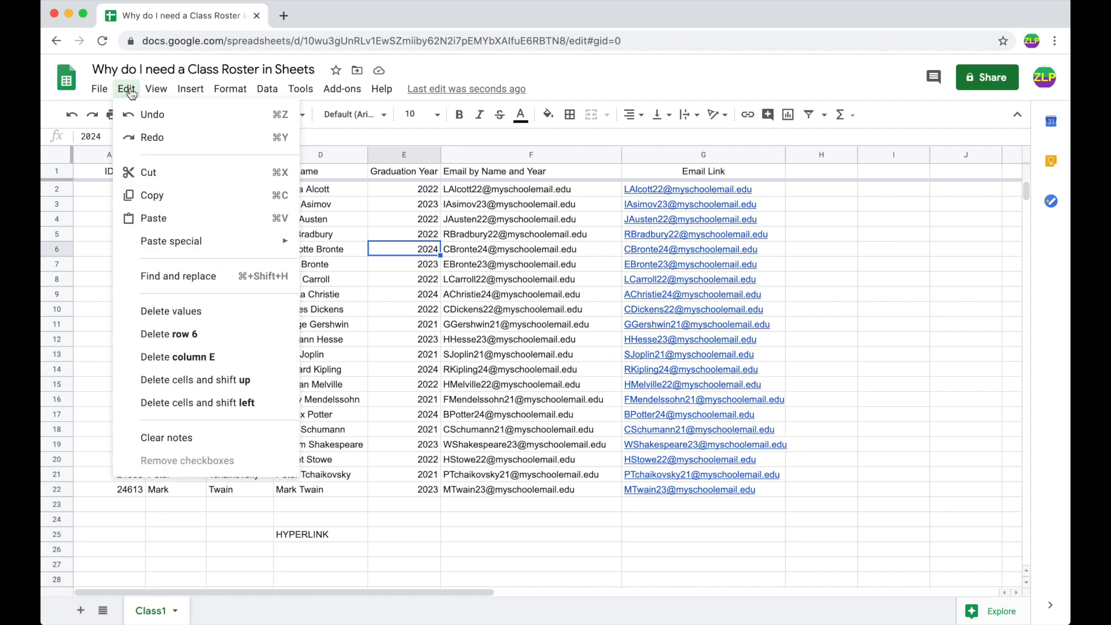
click(153, 116)
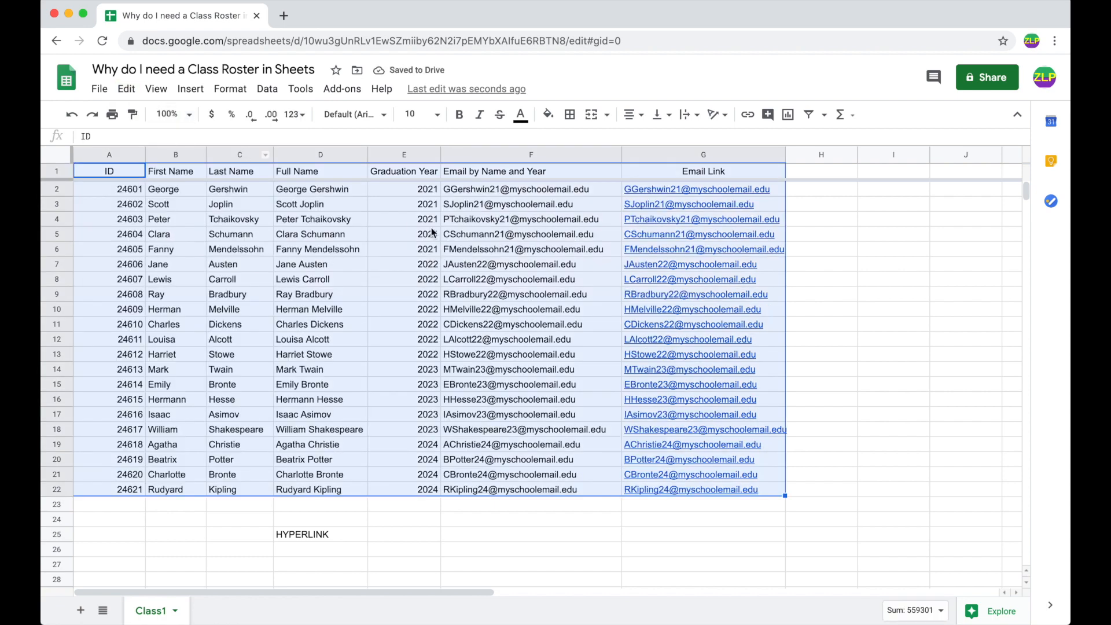
Set up a range sort for A1:G22 with a header row and Graduation Year as the first sort column, A to Z
click(279, 91)
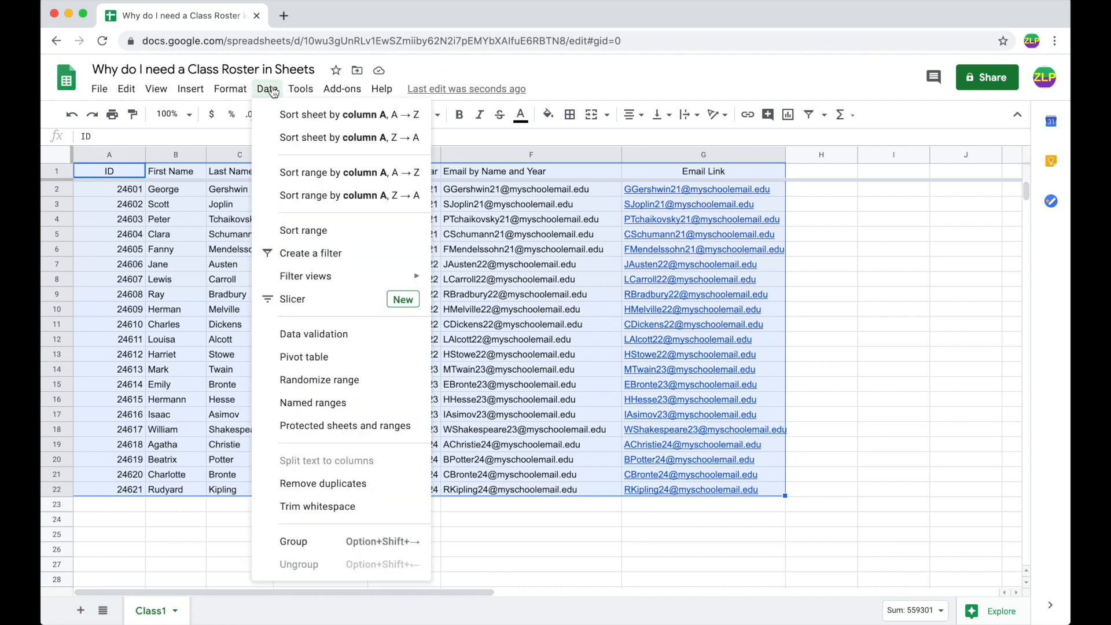
click(324, 234)
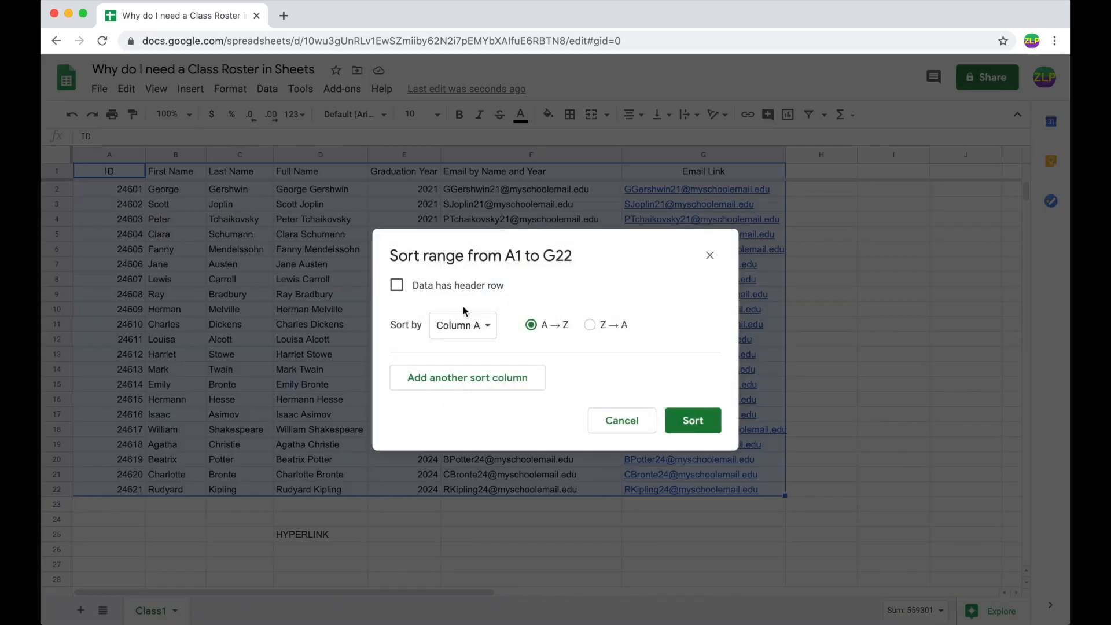
click(397, 286)
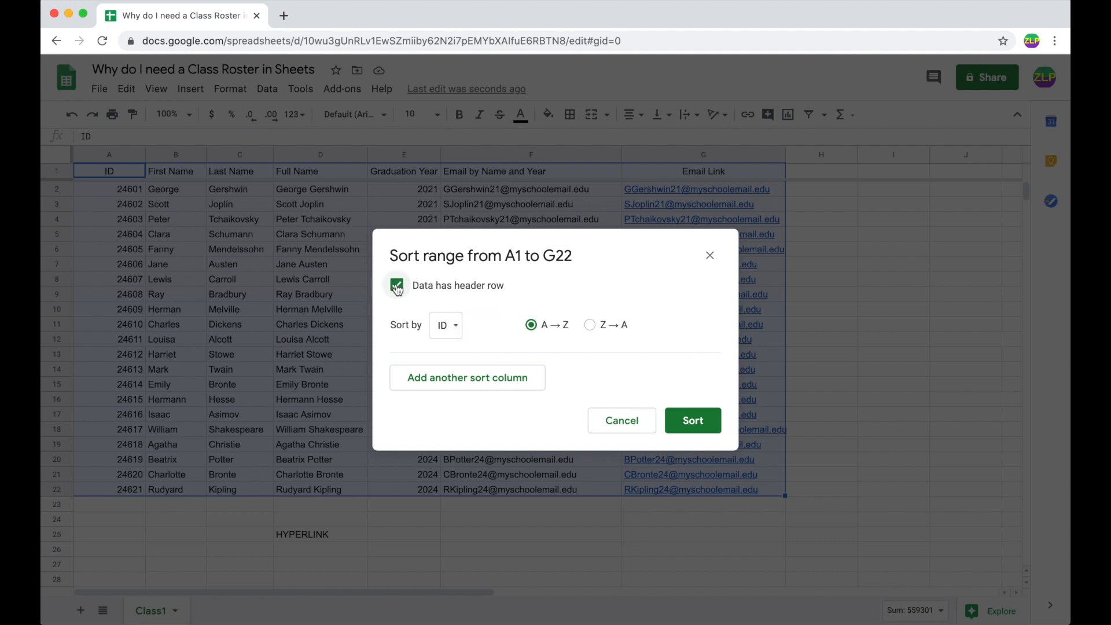
click(448, 329)
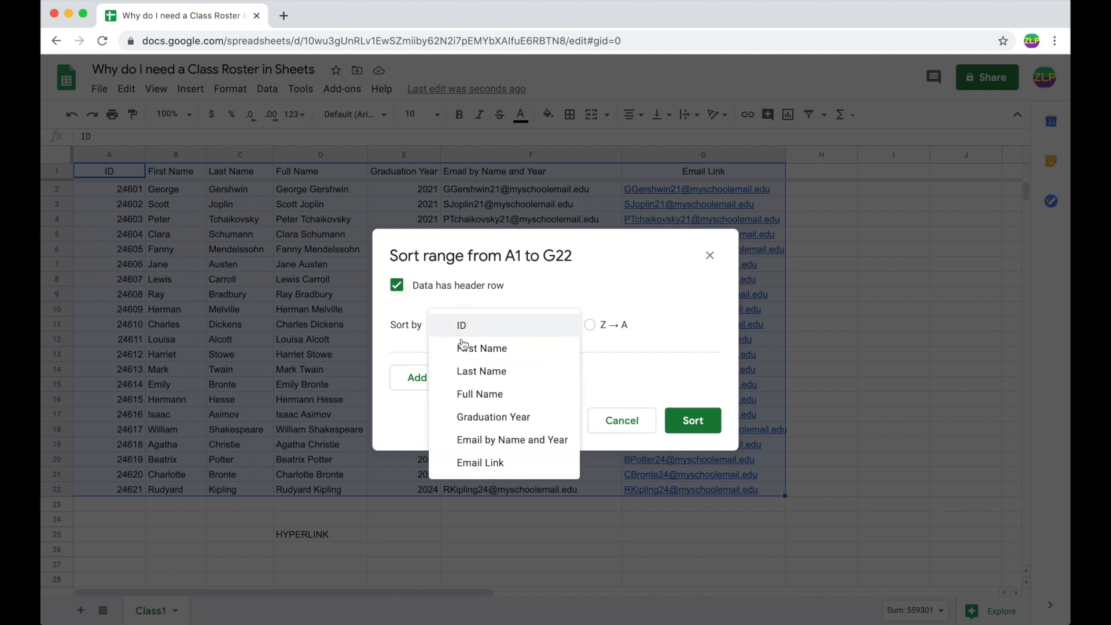
click(499, 418)
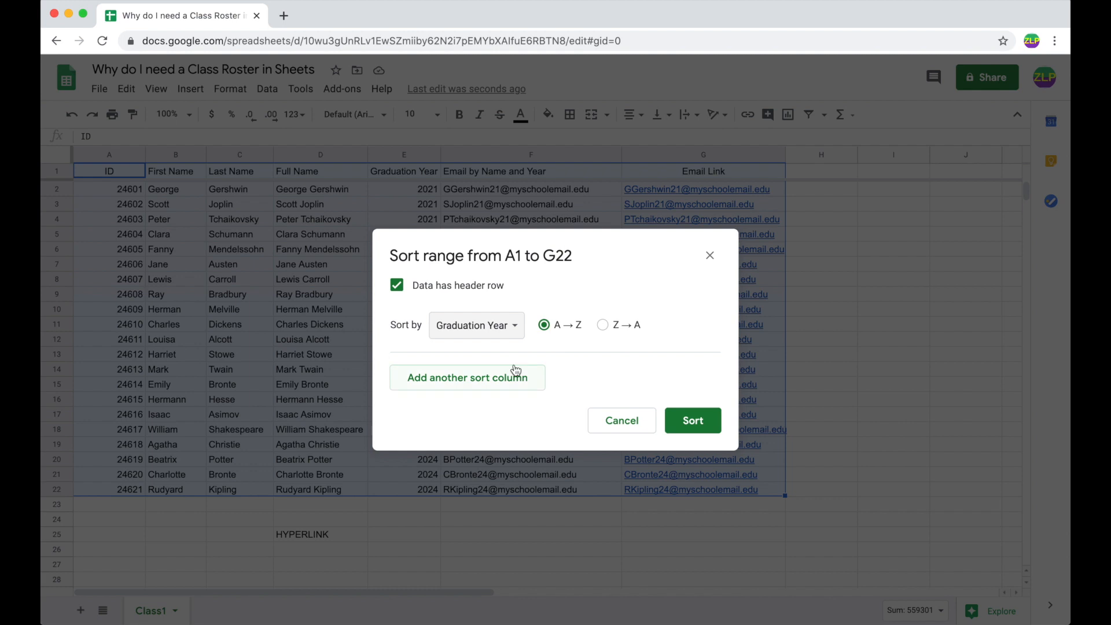
Add Last Name and First Name as the second and third sort levels, A to Z, and sort the roster
click(499, 378)
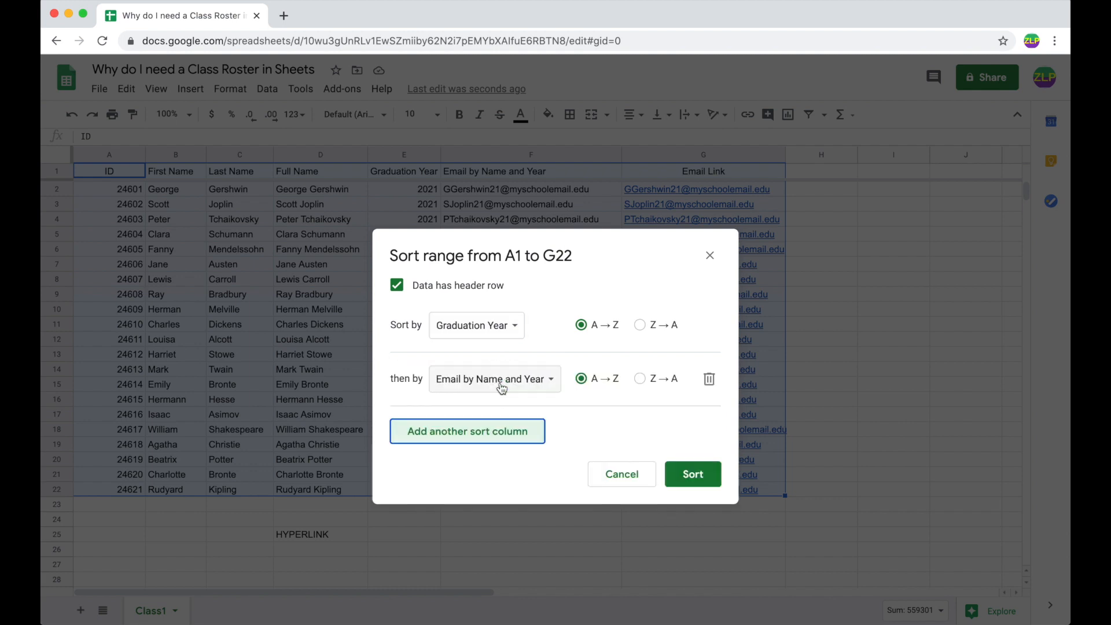
click(467, 382)
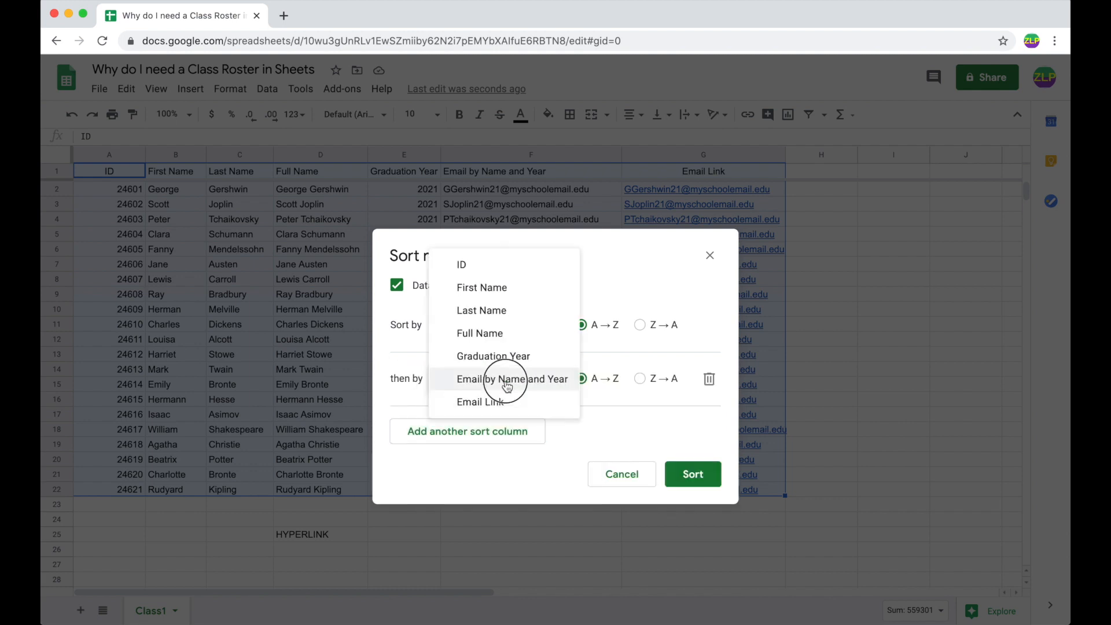
click(500, 313)
click(493, 440)
click(491, 441)
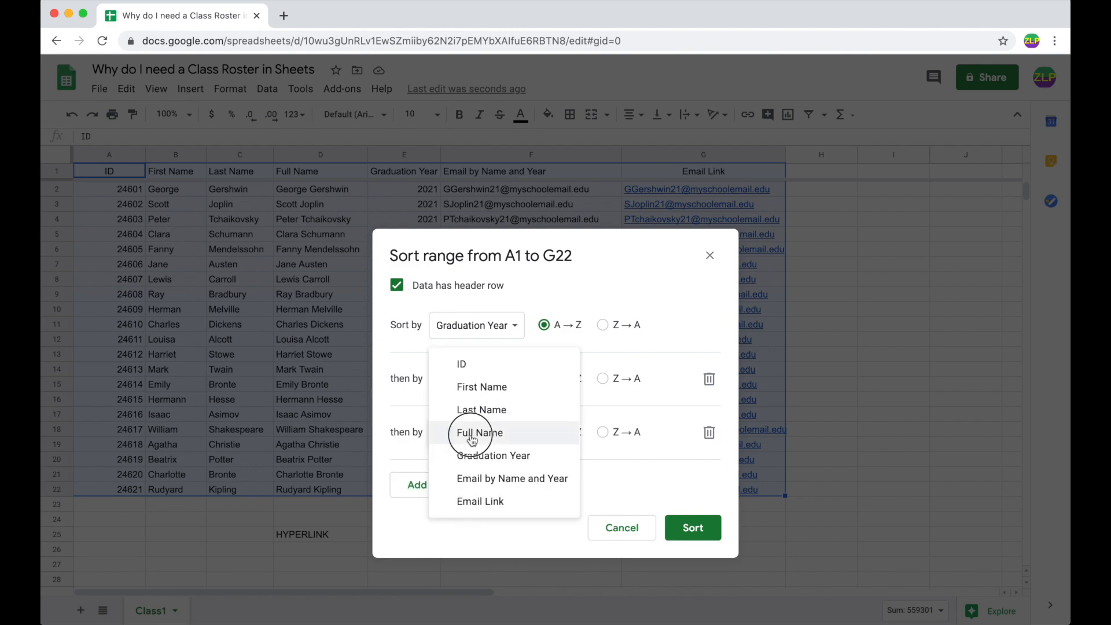
click(486, 388)
click(707, 527)
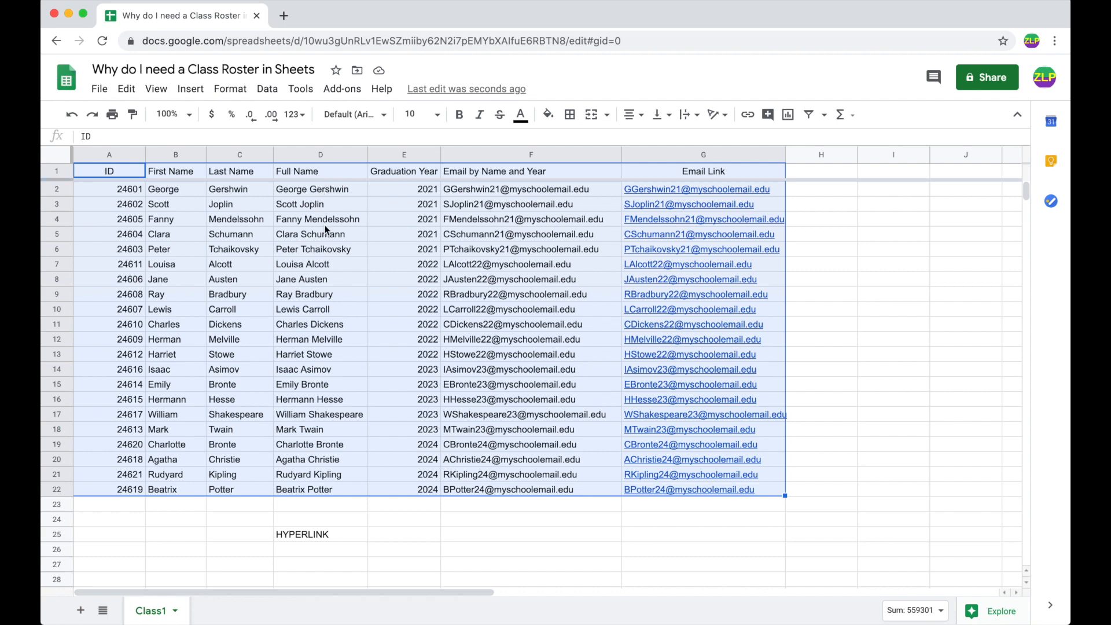
Undo the sort by graduation year, last name and first name, and select the students' names under the Full Name header
key(super+z)
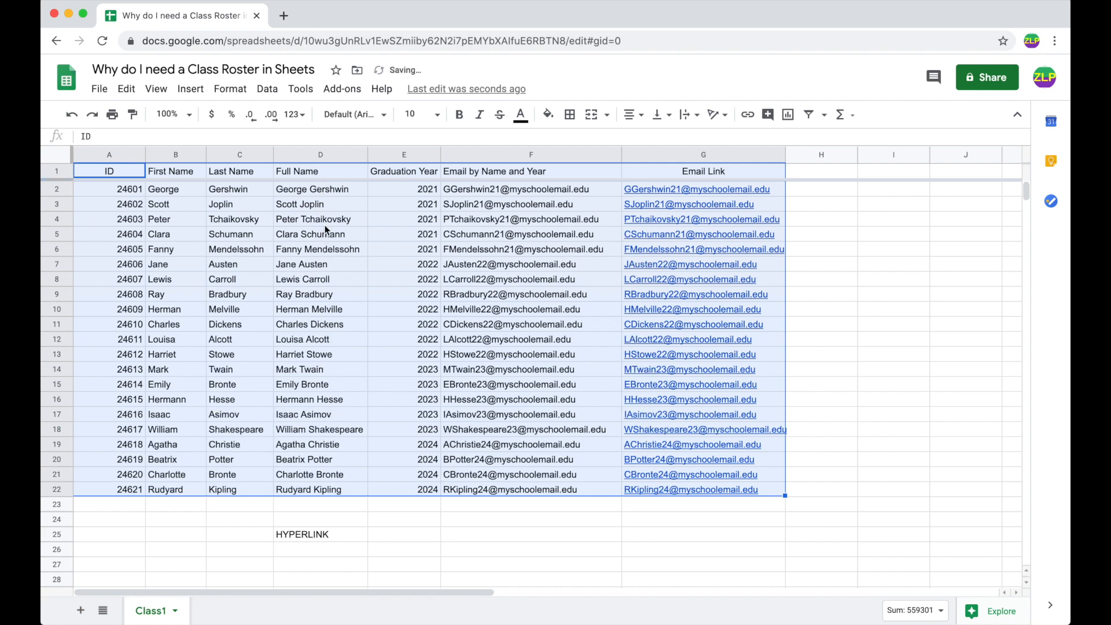
click(317, 171)
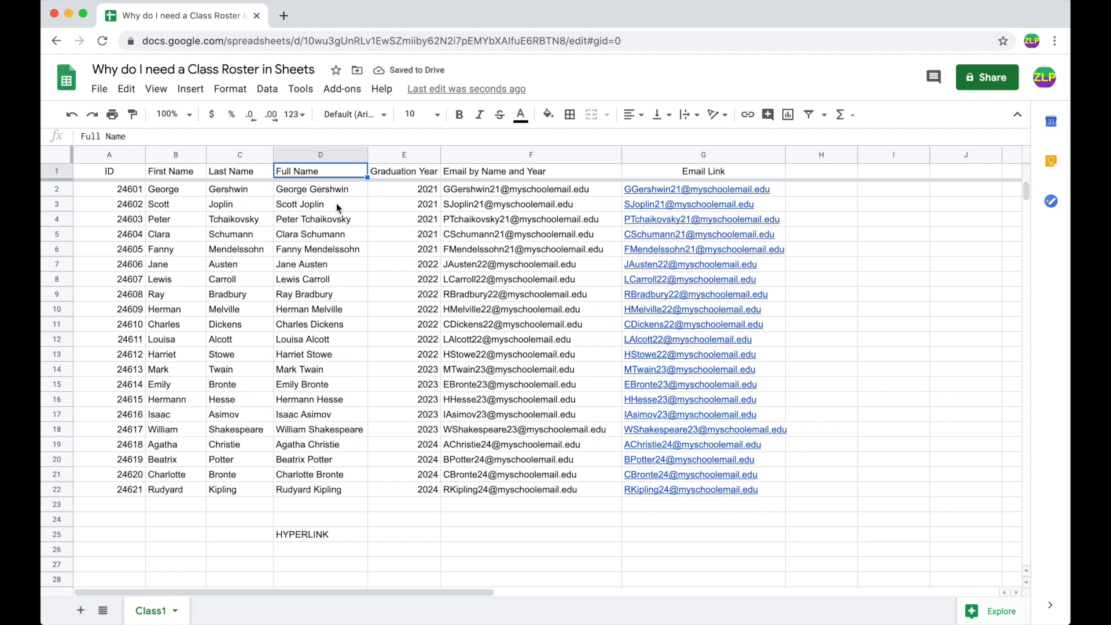
drag(322, 191, 319, 486)
Sort only the Last Name cells C2:C22 from A to Z, without including the other columns
click(229, 190)
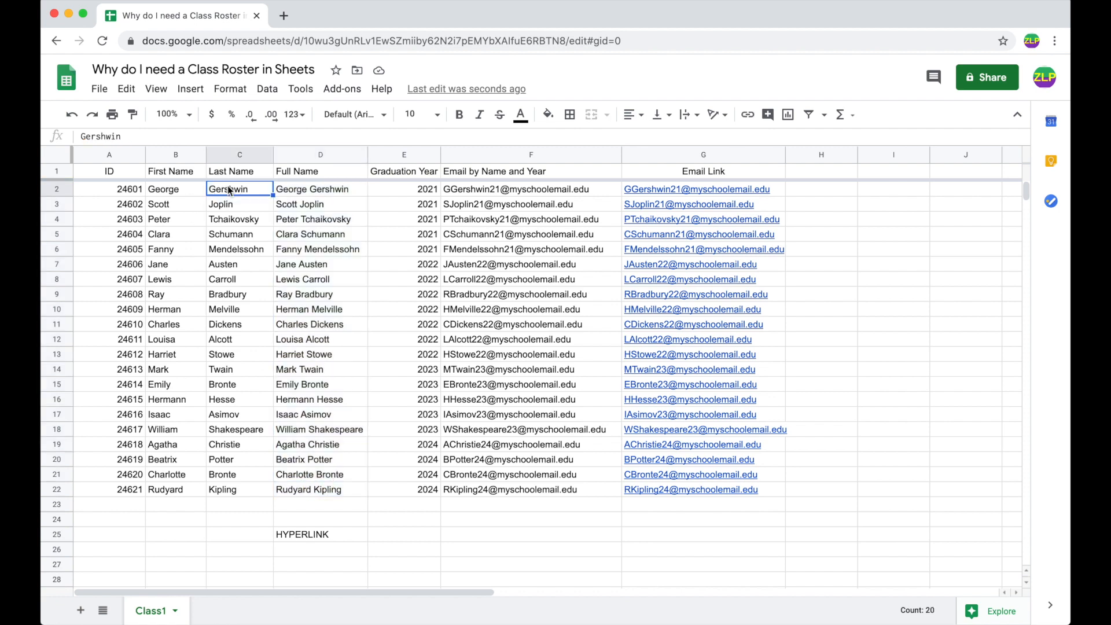
drag(224, 186, 225, 494)
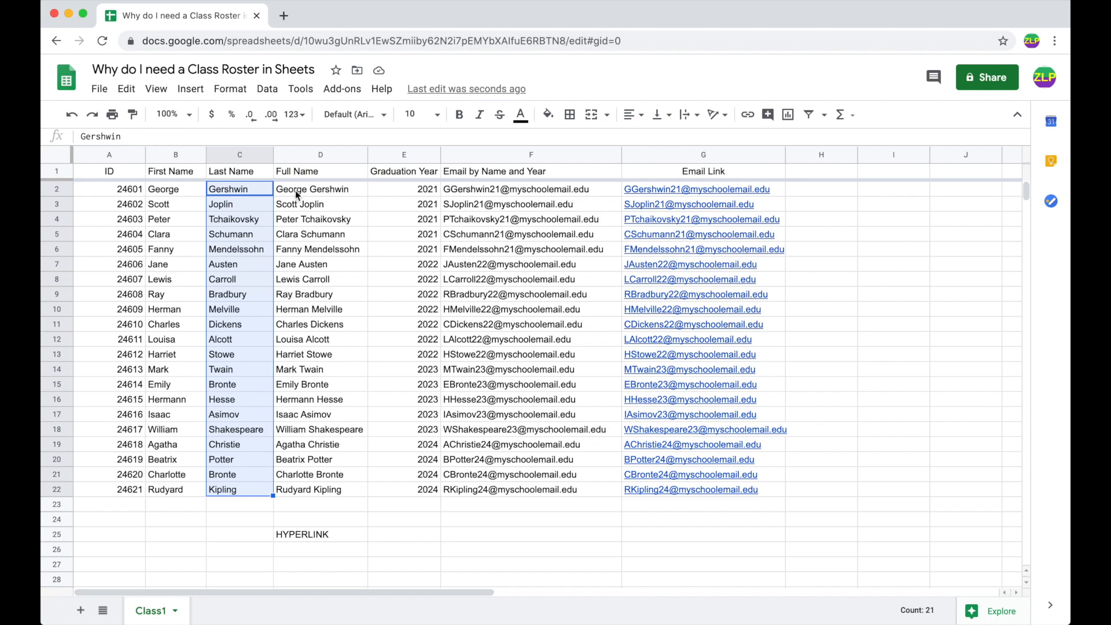
click(267, 91)
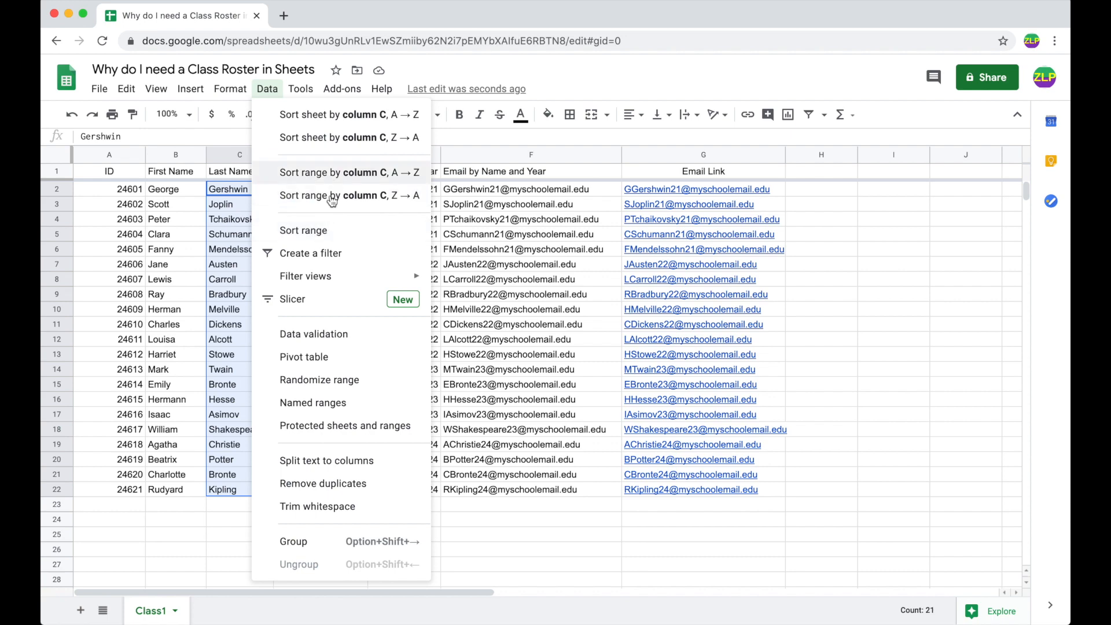
click(338, 173)
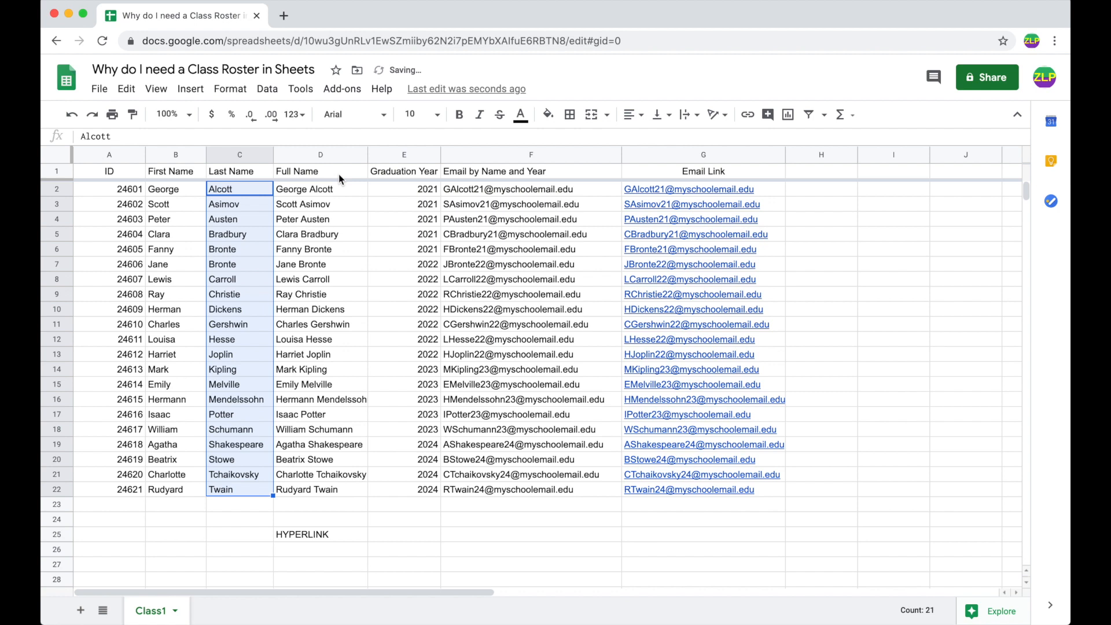
Examine the first name, last name, full name, graduation year and email cells in row 2 for mismatches
click(173, 190)
key(Right)
key(Left)
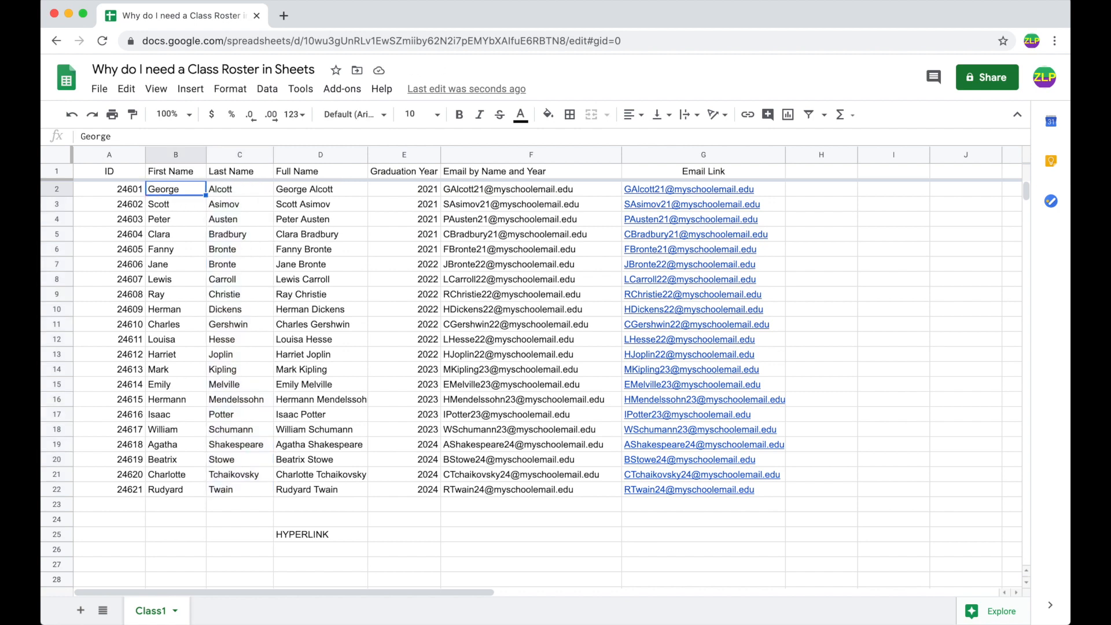
key(Right)
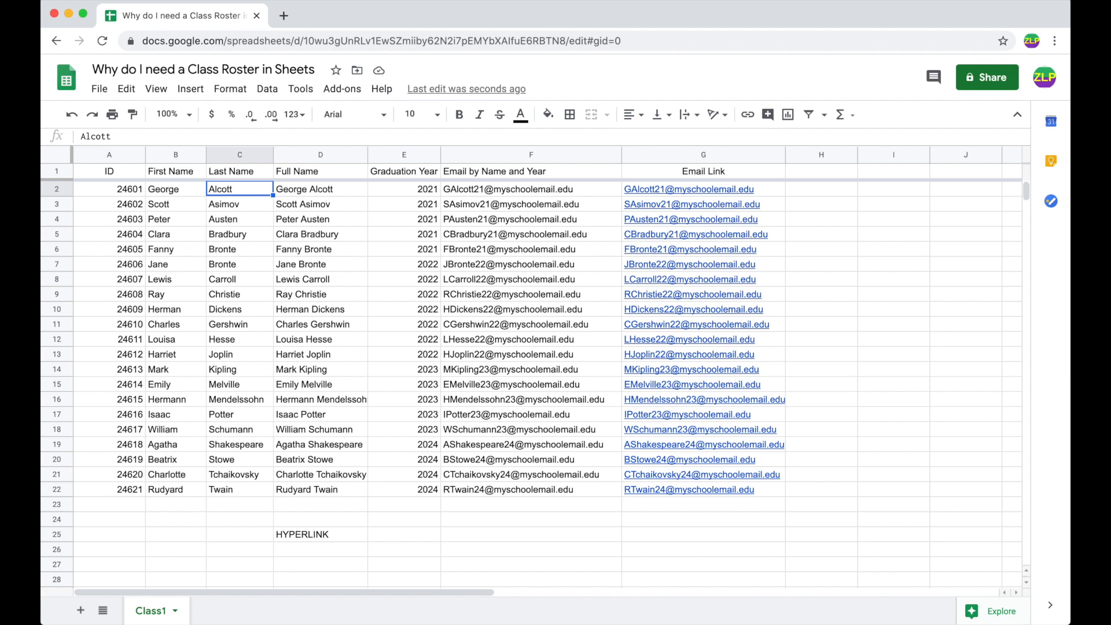
key(Right)
key(Right)
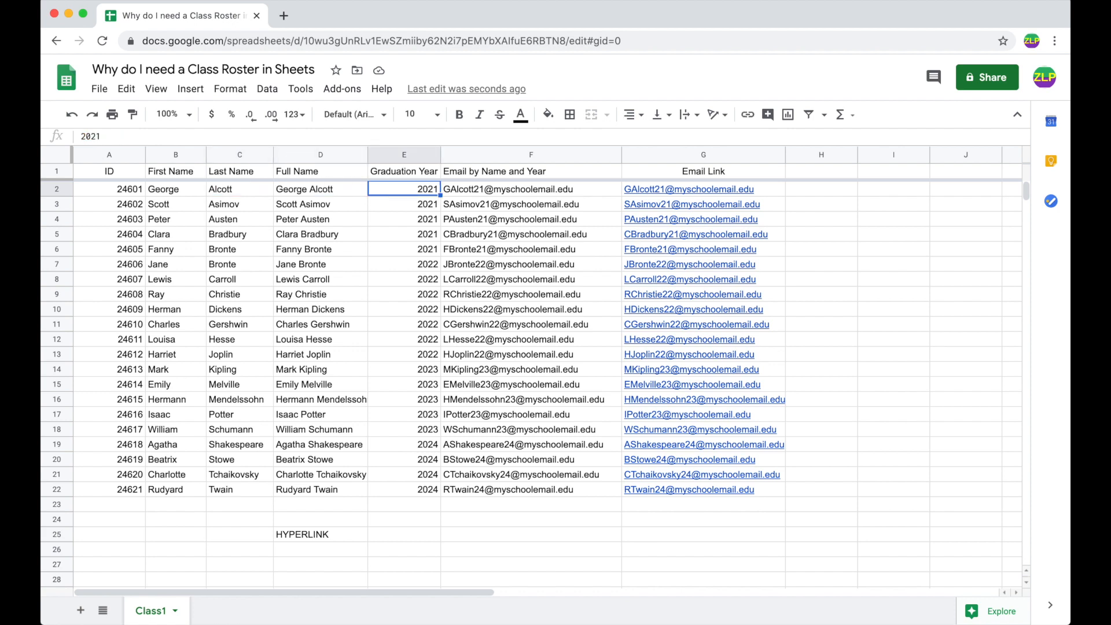
key(Right)
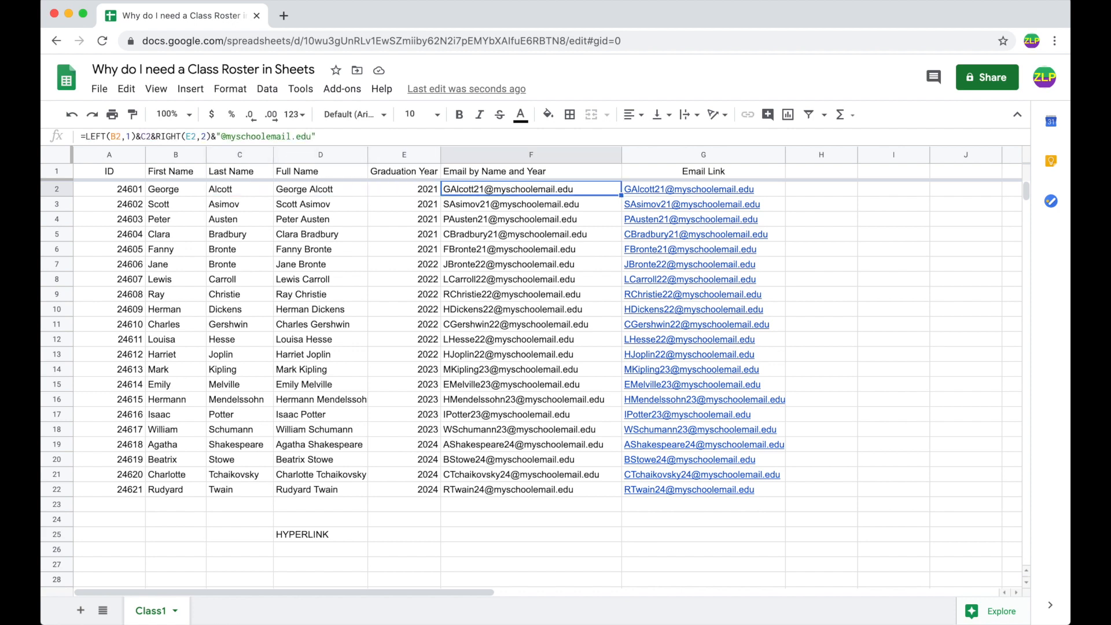
key(Right)
key(Left)
key(Right)
key(Left)
key(Left)
key(Left)
key(Left)
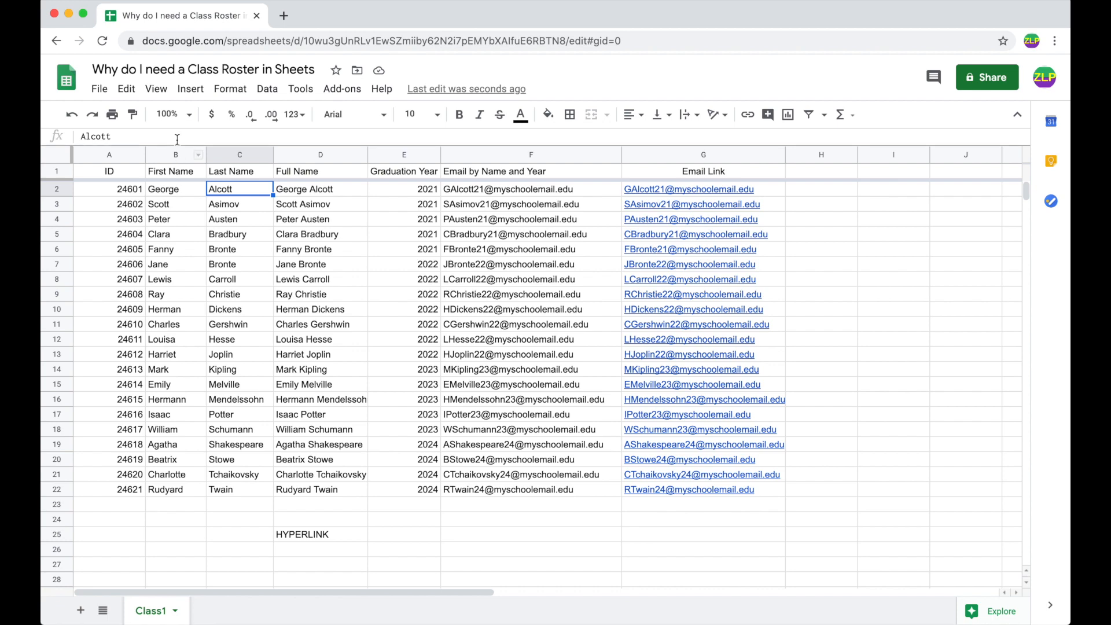
Undo the sort of the Last Name column and return to cell C2
click(126, 89)
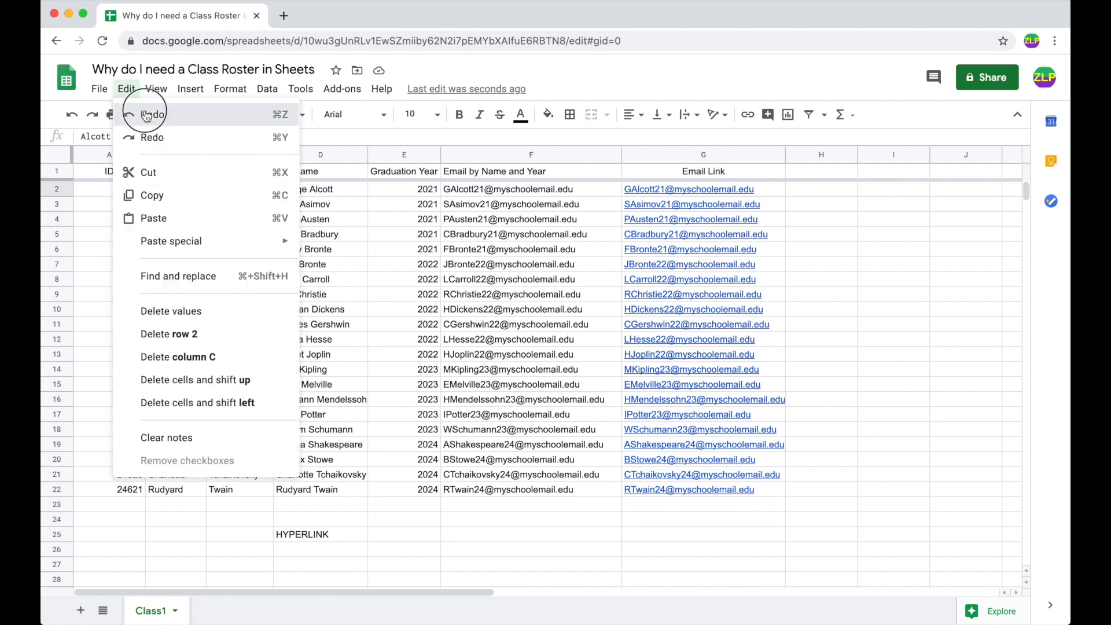
click(146, 114)
click(235, 191)
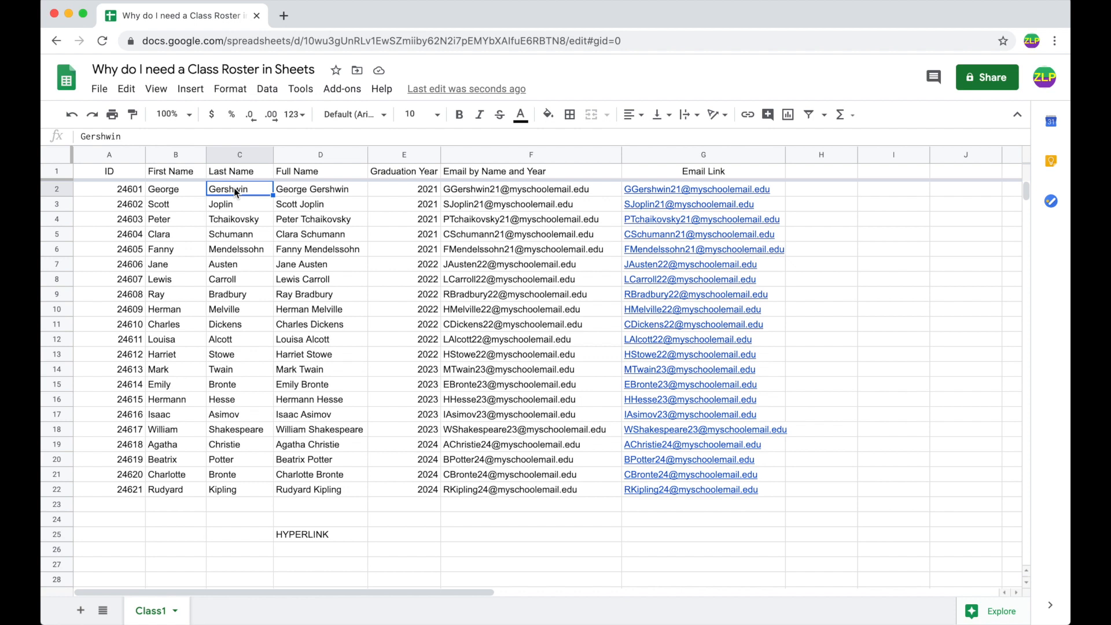
Select the whole roster A1:G22, starting from the ID header
click(123, 172)
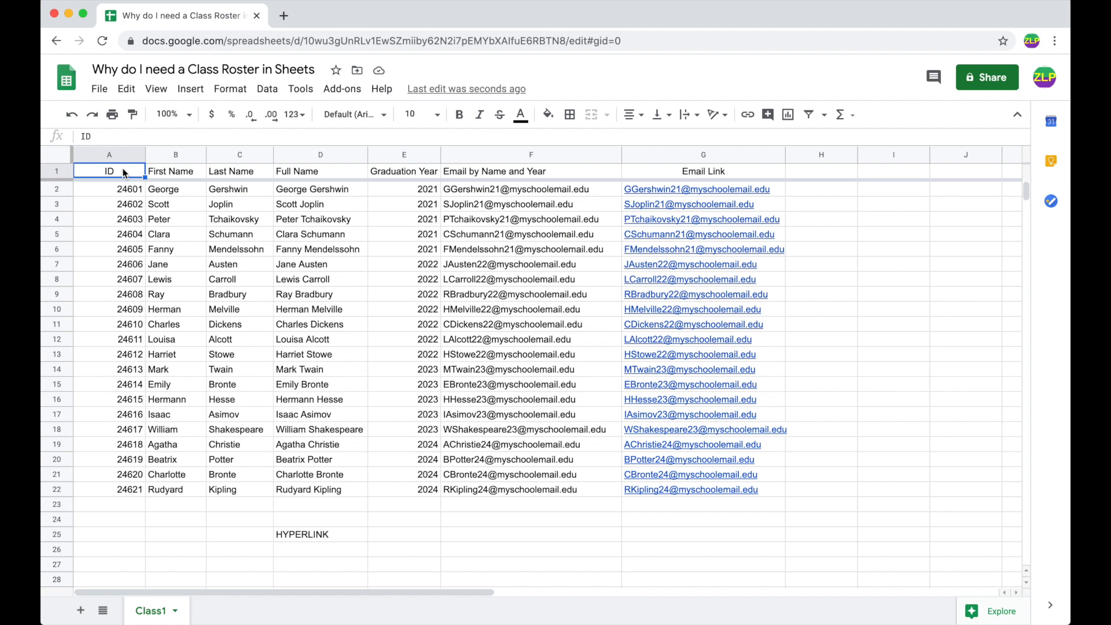
key(super+shift+Right)
key(super+shift+Down)
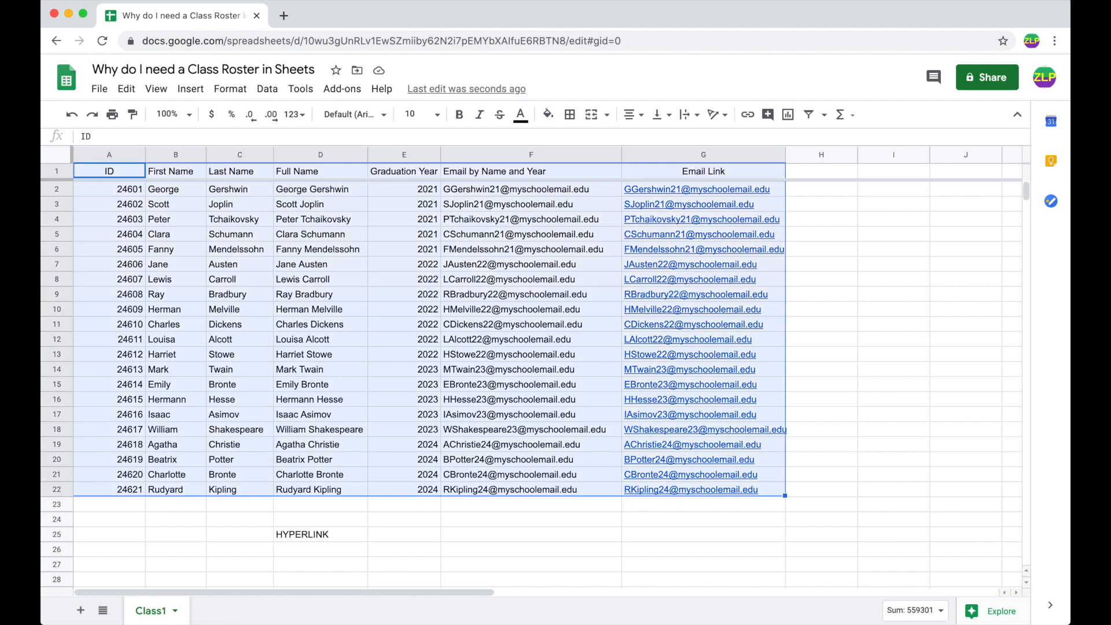